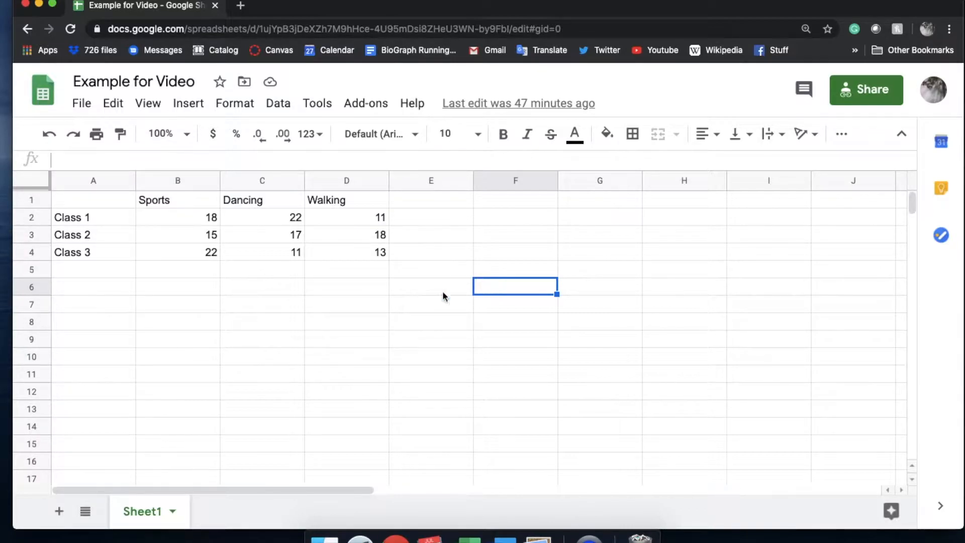
- Look over the class labels in column A and the empty cells below them
{"action": "left_click", "coordinate": [111, 222]}
{"action": "left_click", "coordinate": [105, 234]}
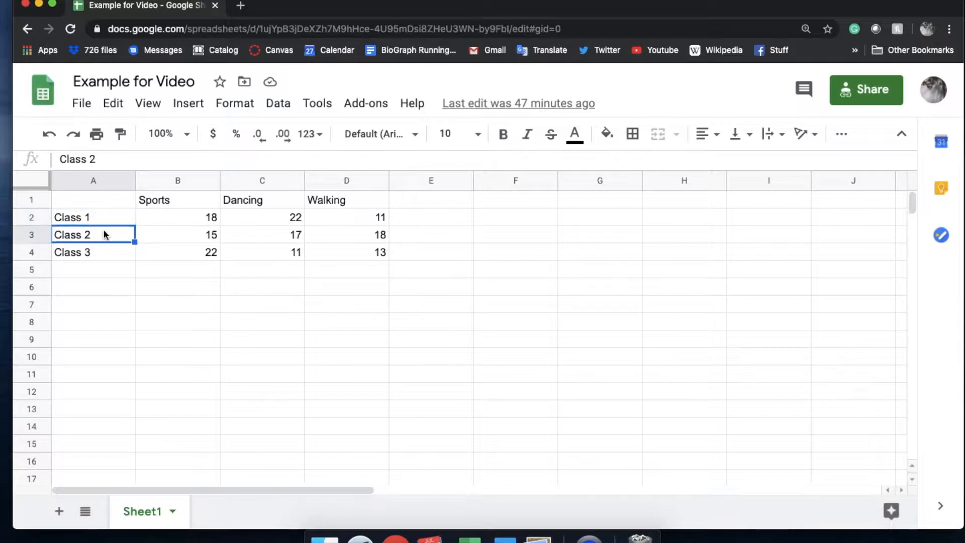
{"action": "left_click", "coordinate": [92, 250]}
{"action": "left_click", "coordinate": [91, 268]}
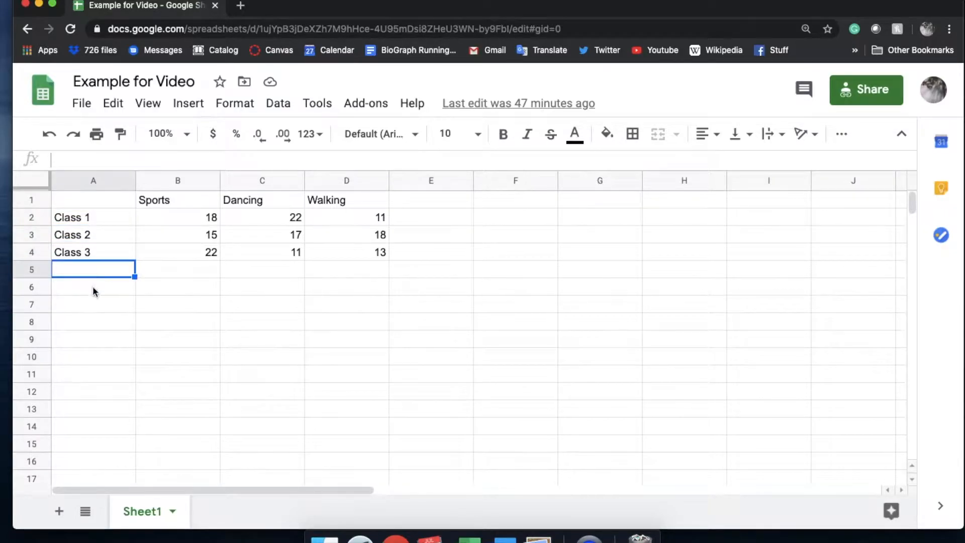
{"action": "left_click", "coordinate": [92, 286]}
{"action": "left_click", "coordinate": [90, 250]}
{"action": "left_click", "coordinate": [96, 220]}
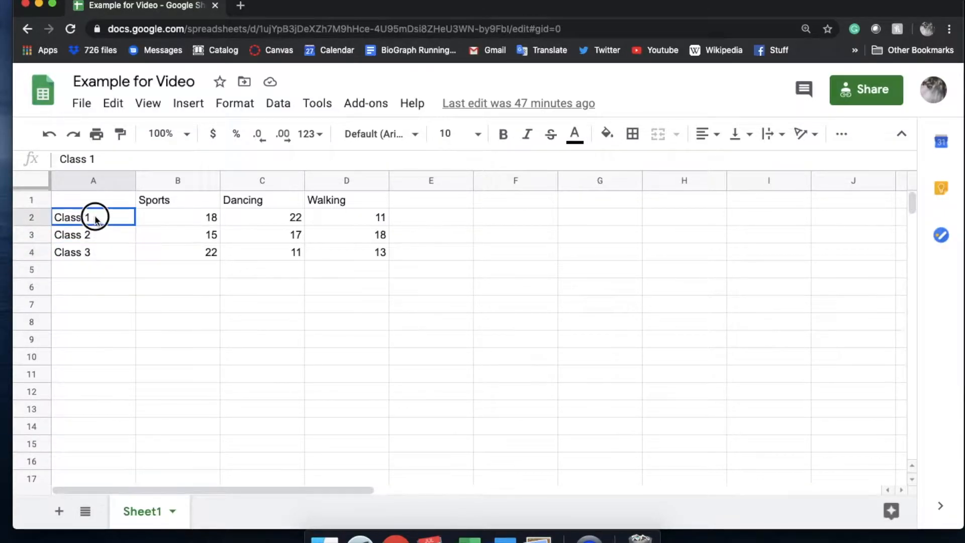
{"action": "left_click", "coordinate": [90, 234]}
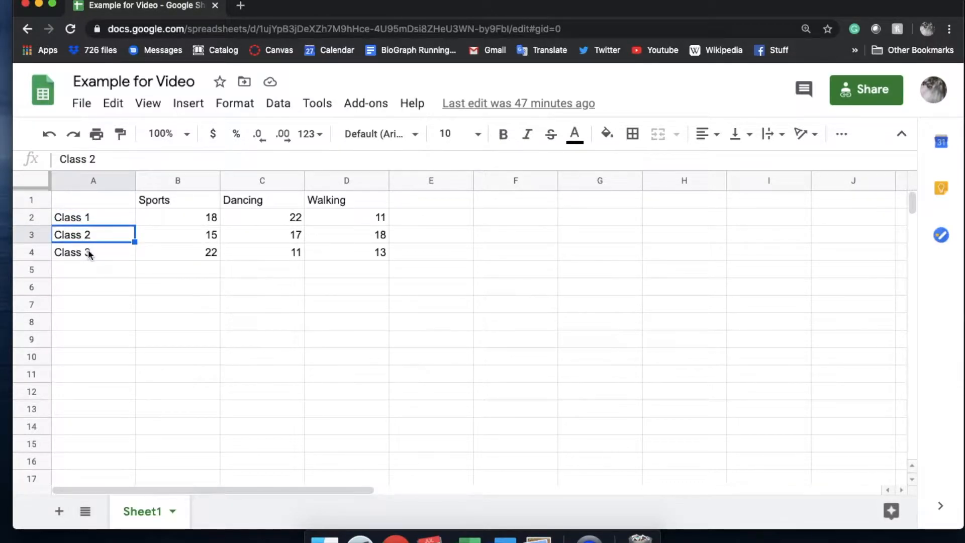
{"action": "left_click", "coordinate": [88, 249]}
- Change the number at the end of the label in cell A2 so it reads Class 4
{"action": "left_click", "coordinate": [94, 224]}
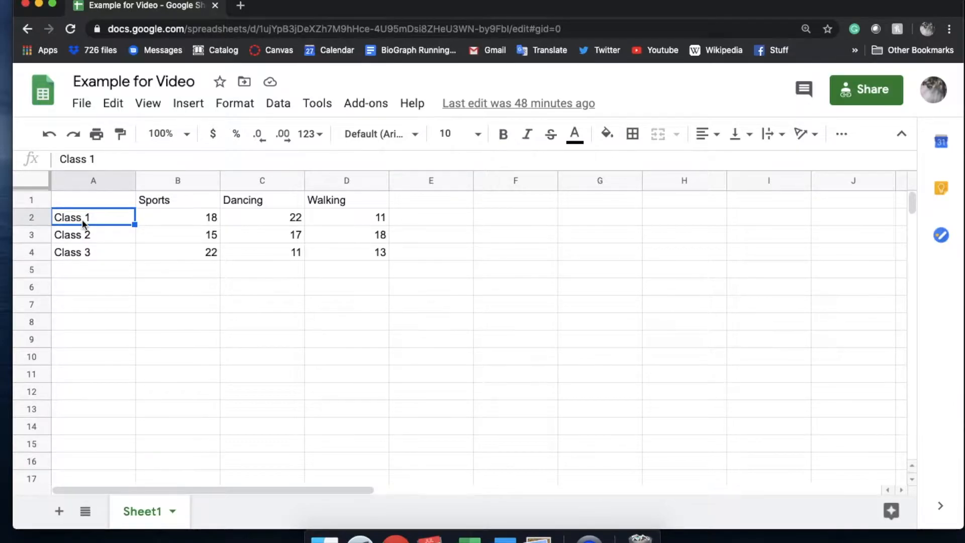
{"action": "left_click", "coordinate": [98, 160]}
{"action": "key", "text": "BackSpace"}
{"action": "type", "text": "4"}
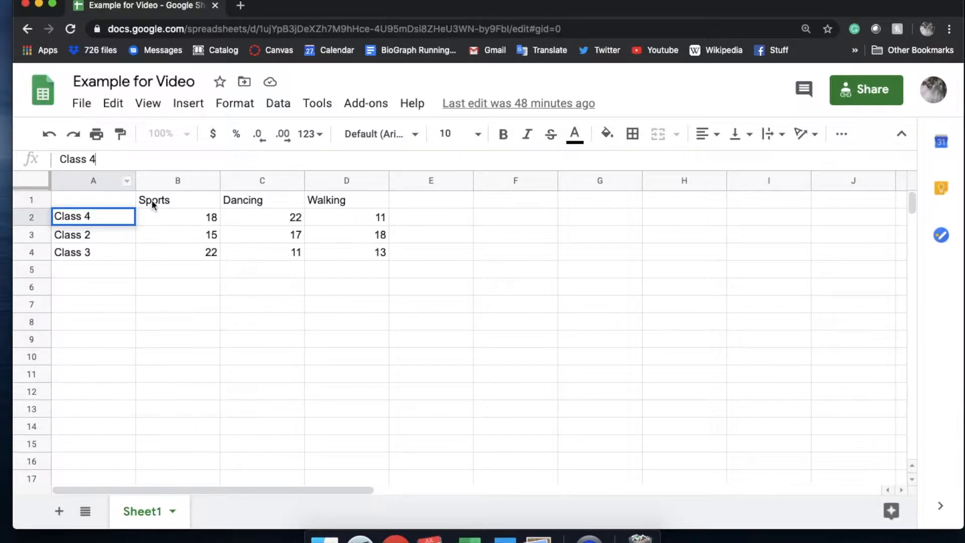
- Set the label in cell A2 back to Class 1 and commit the entry
{"action": "key", "text": "BackSpace"}
{"action": "type", "text": "1"}
{"action": "left_click", "coordinate": [97, 220]}
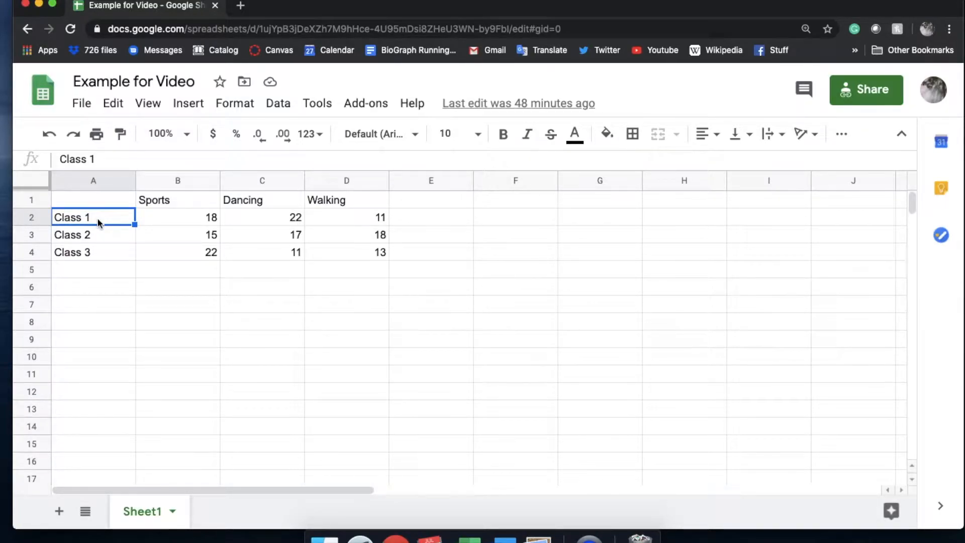
- Edit the text directly inside cell A2, replacing its final digit so the label reads Class 4
{"action": "double_click", "coordinate": [98, 220]}
{"action": "left_click", "coordinate": [74, 213]}
{"action": "left_click", "coordinate": [61, 216]}
{"action": "key", "text": "End"}
{"action": "key", "text": "BackSpace"}
{"action": "type", "text": "4"}
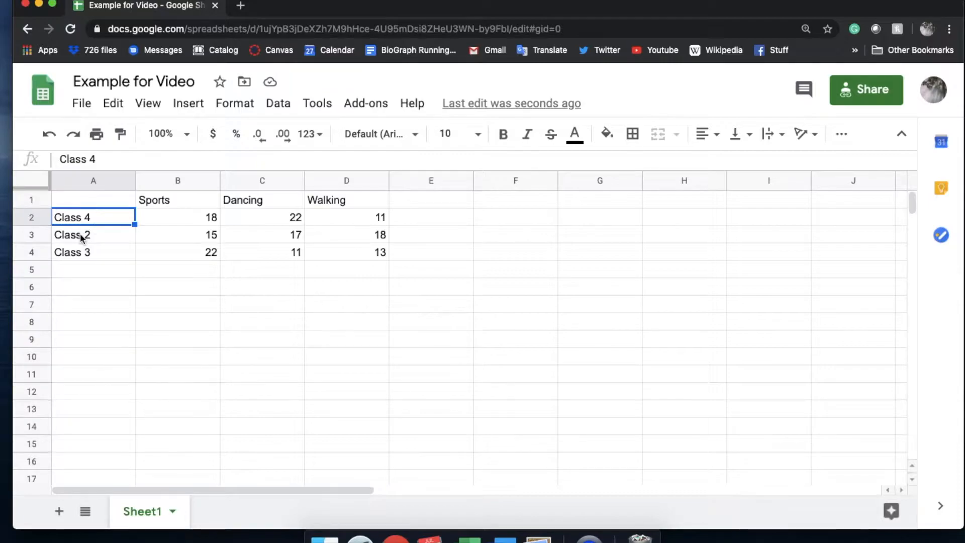
- Overwrite the entire content of cell A2 with Class 1
{"action": "left_click", "coordinate": [81, 236]}
{"action": "left_click", "coordinate": [88, 219]}
{"action": "type", "text": "Class 1"}
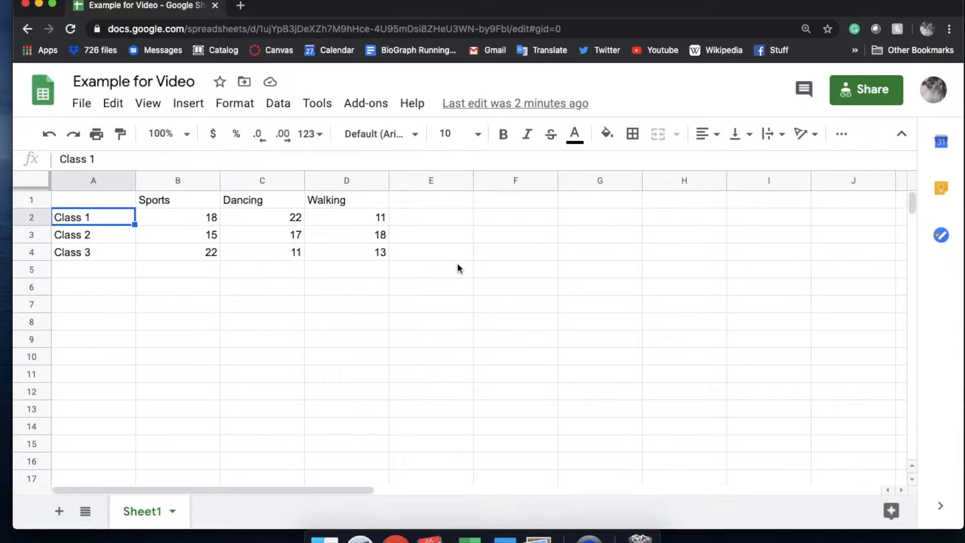
- Select the class labels in A2:A4, followed by the whole data block A2:D4
{"action": "left_click", "coordinate": [89, 235]}
{"action": "left_click", "coordinate": [92, 251]}
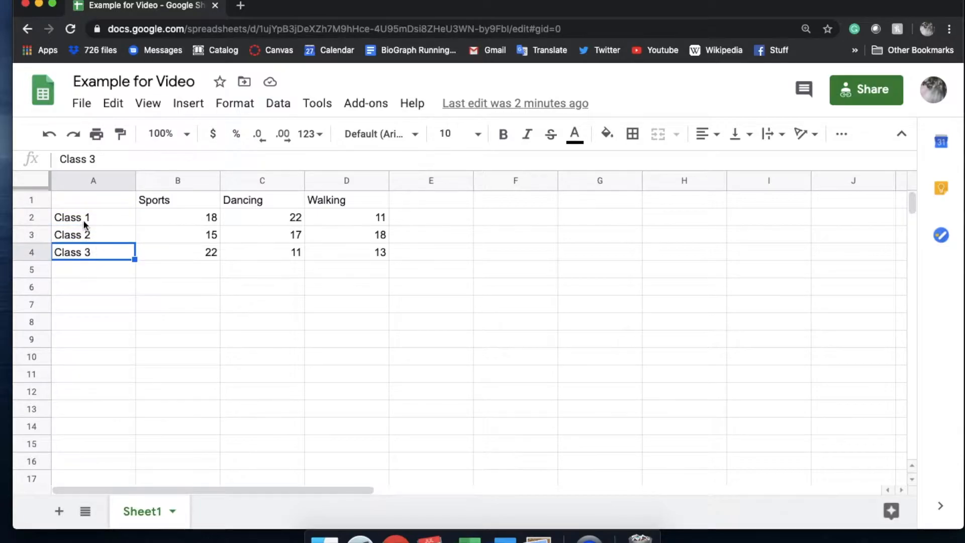
{"action": "left_click_drag", "start_coordinate": [87, 217], "coordinate": [86, 250]}
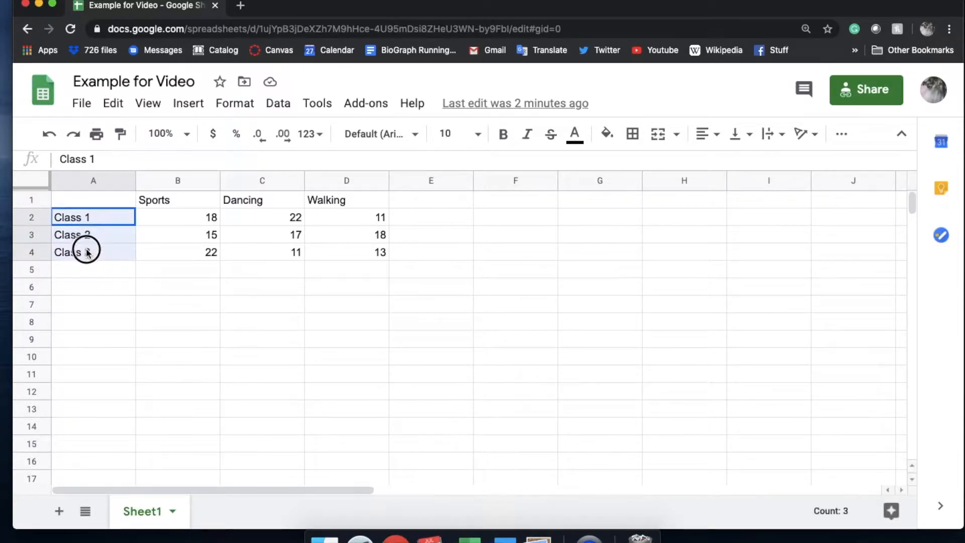
{"action": "left_click_drag", "start_coordinate": [82, 216], "coordinate": [339, 252]}
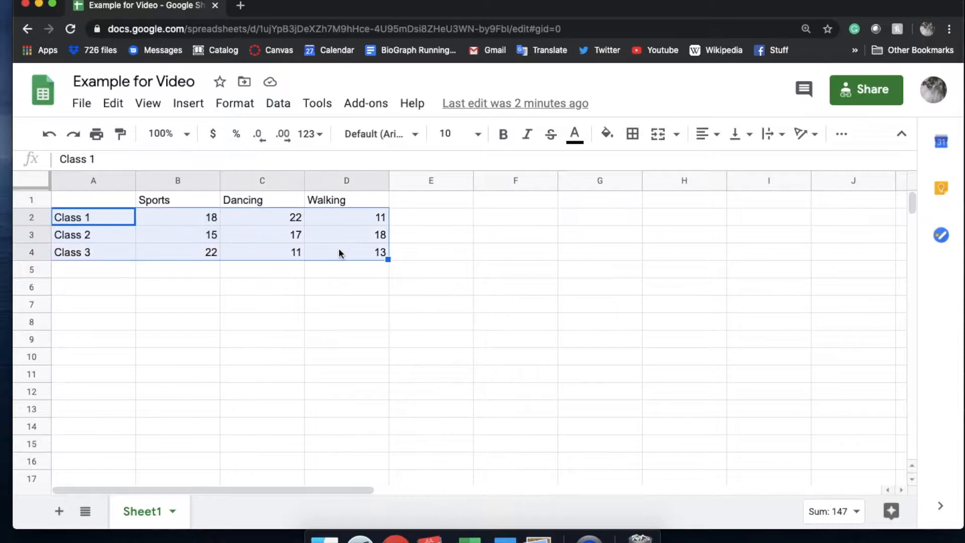
- Select whole rows 2 and 3 and the Sports, Dancing and Walking columns one at a time to examine the table's layout
{"action": "left_click", "coordinate": [178, 181]}
{"action": "left_click", "coordinate": [259, 179]}
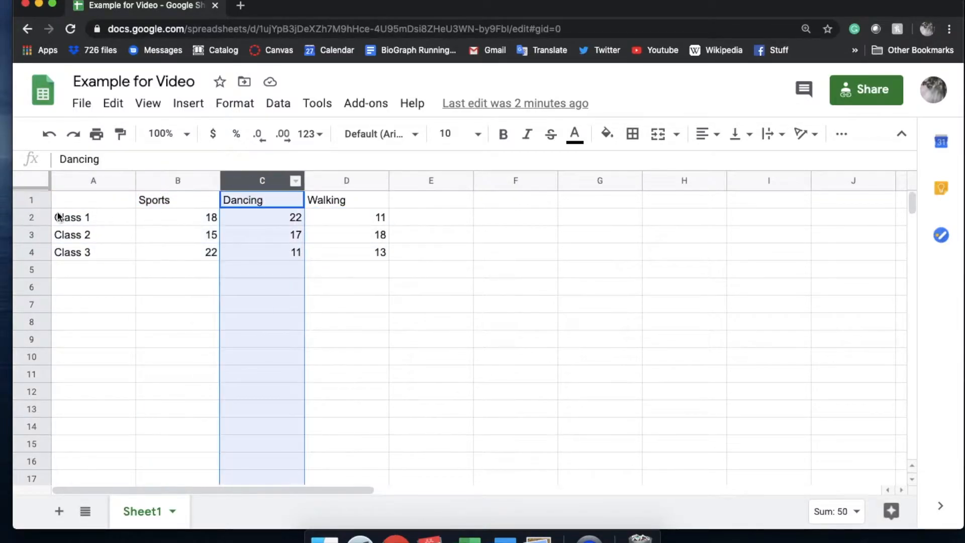
{"action": "left_click", "coordinate": [31, 217]}
{"action": "left_click", "coordinate": [33, 235]}
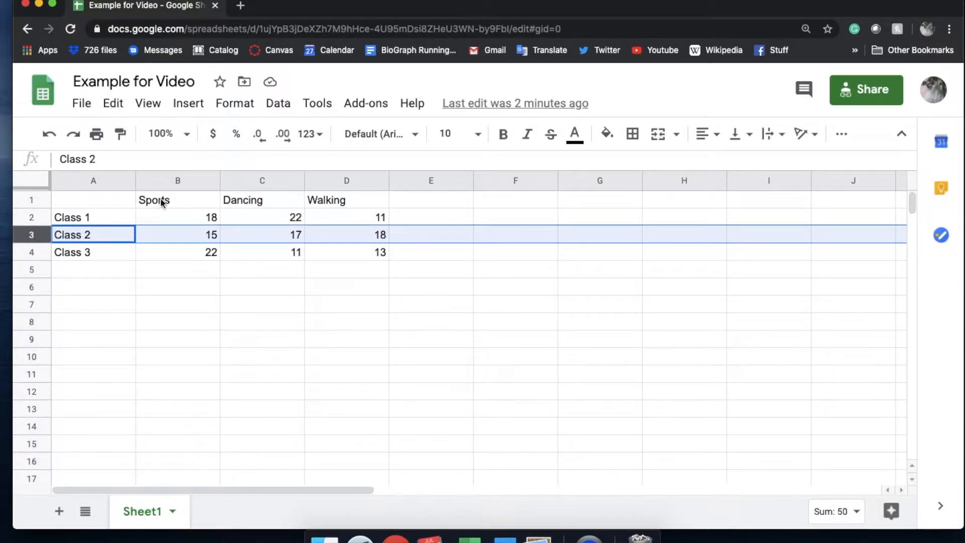
{"action": "left_click", "coordinate": [237, 180]}
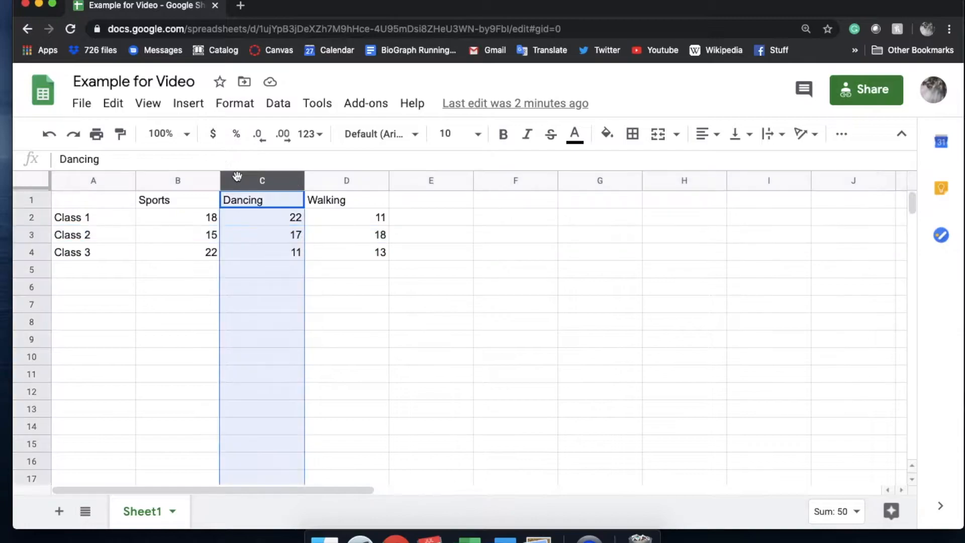
{"action": "left_click", "coordinate": [181, 180]}
{"action": "left_click", "coordinate": [227, 180]}
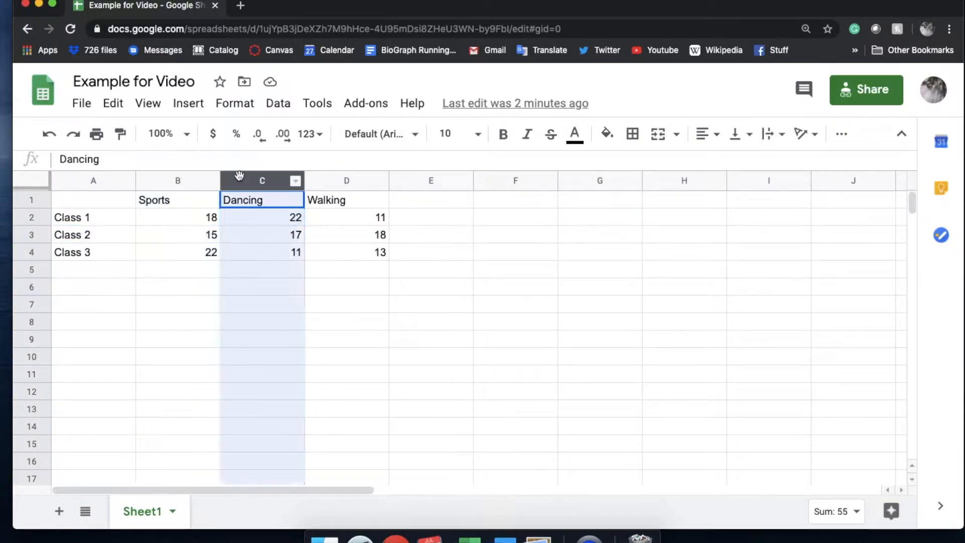
{"action": "left_click", "coordinate": [342, 181]}
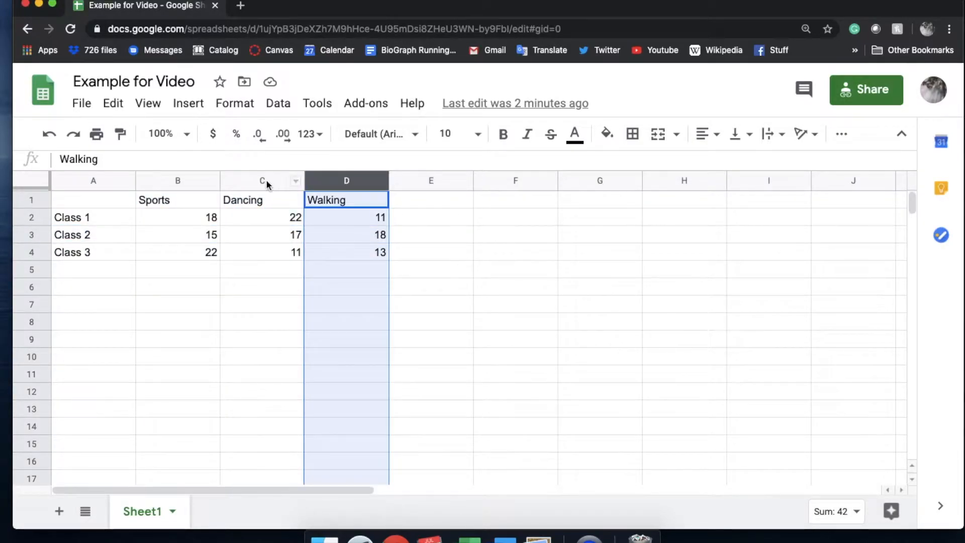
{"action": "left_click", "coordinate": [266, 180]}
- Insert a new column between Dancing and Walking and give it the heading Running
{"action": "right_click", "coordinate": [339, 184]}
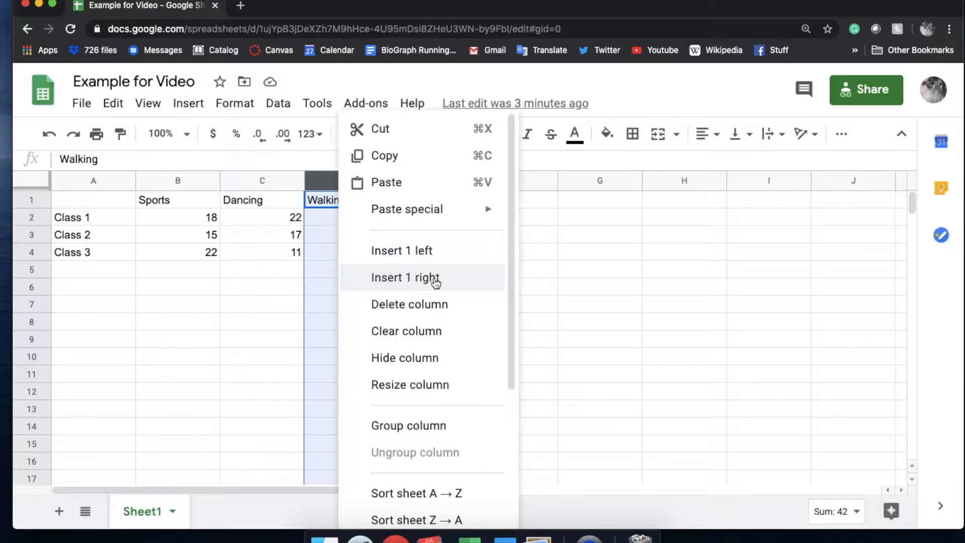
{"action": "left_click", "coordinate": [428, 253]}
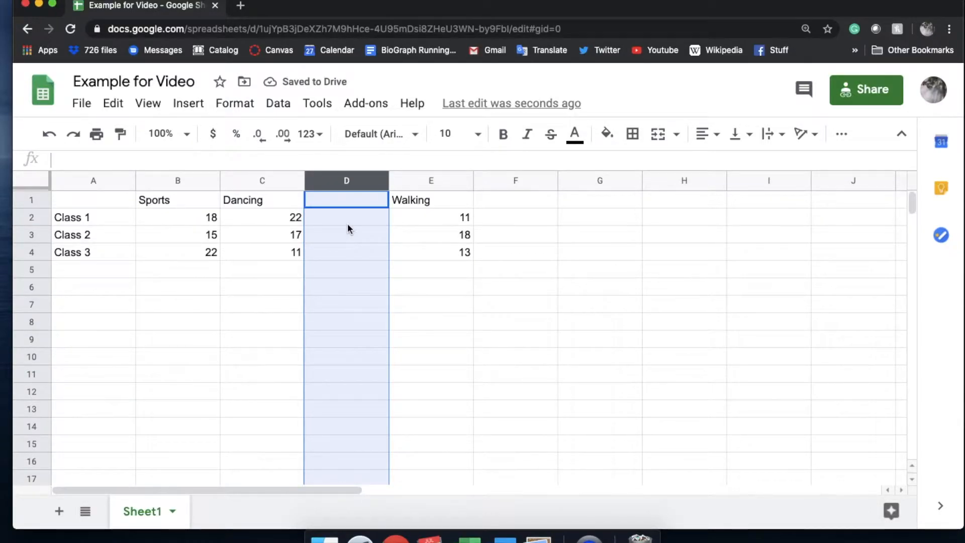
{"action": "left_click", "coordinate": [327, 204]}
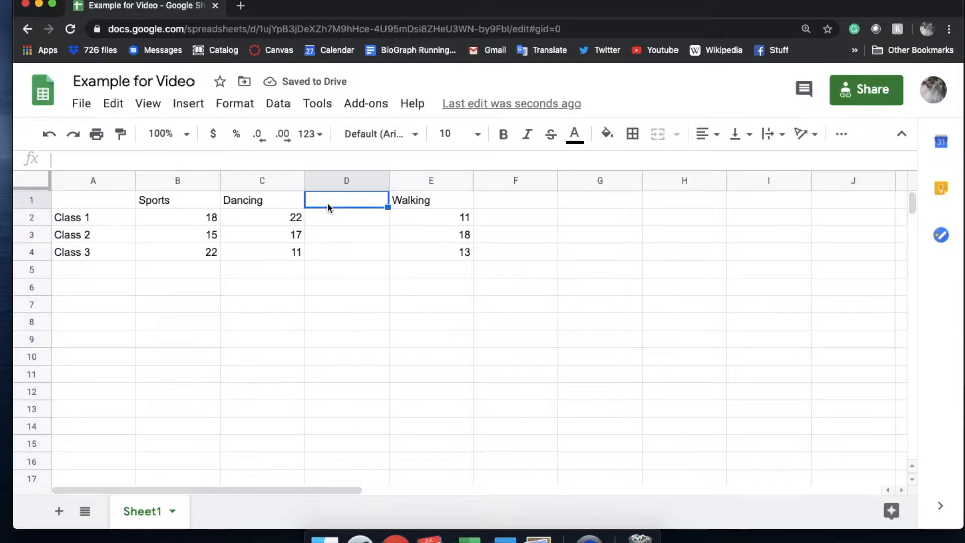
{"action": "type", "text": "Running"}
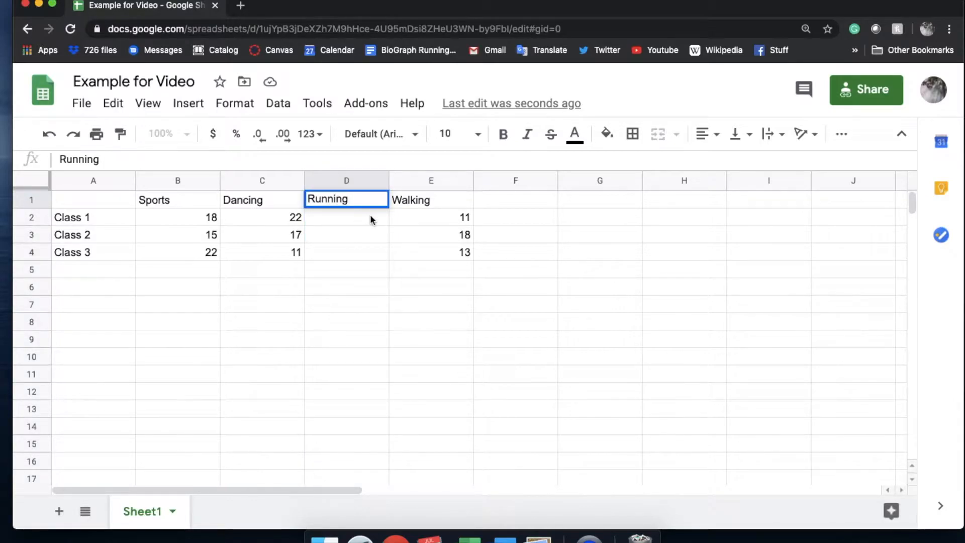
- Enter the Running values 13, 12 and 11 for Class 1, Class 2 and Class 3 in D2:D4
{"action": "left_click", "coordinate": [371, 219]}
{"action": "type", "text": "13"}
{"action": "key", "text": "Return"}
{"action": "type", "text": "12"}
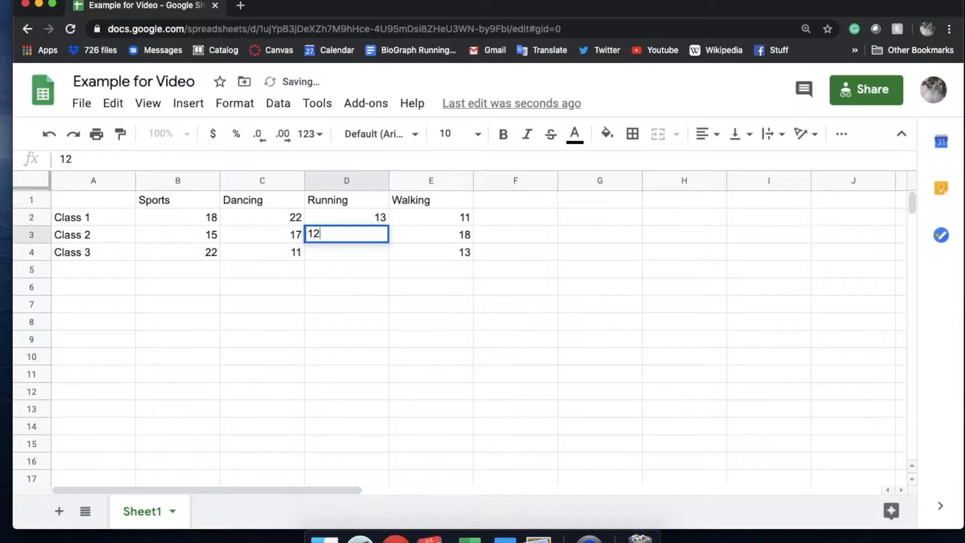
{"action": "key", "text": "Return"}
{"action": "type", "text": "11"}
{"action": "key", "text": "Return"}
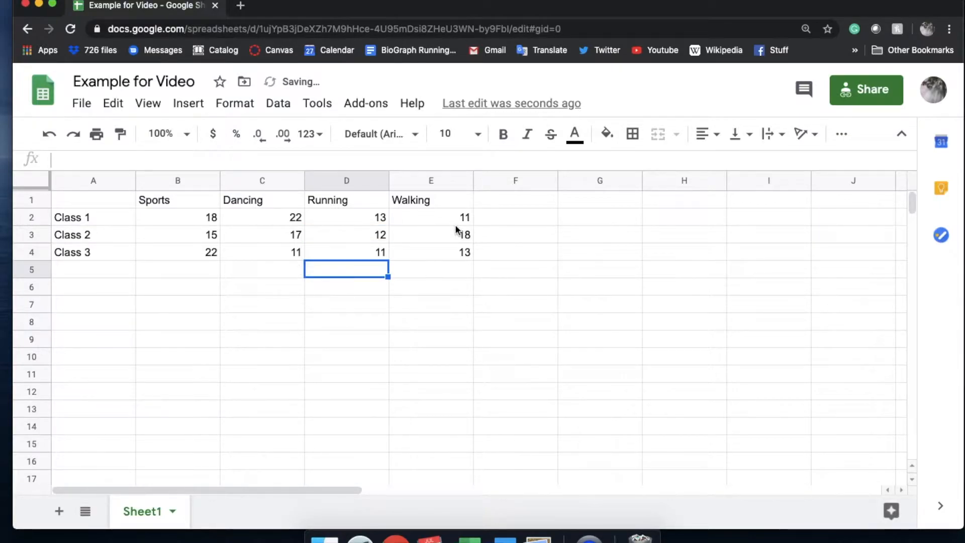
- Insert three empty rows above the header row: two above row 1 and one below the new first row
{"action": "left_click", "coordinate": [35, 200]}
{"action": "left_click", "coordinate": [30, 218]}
{"action": "left_click", "coordinate": [28, 200]}
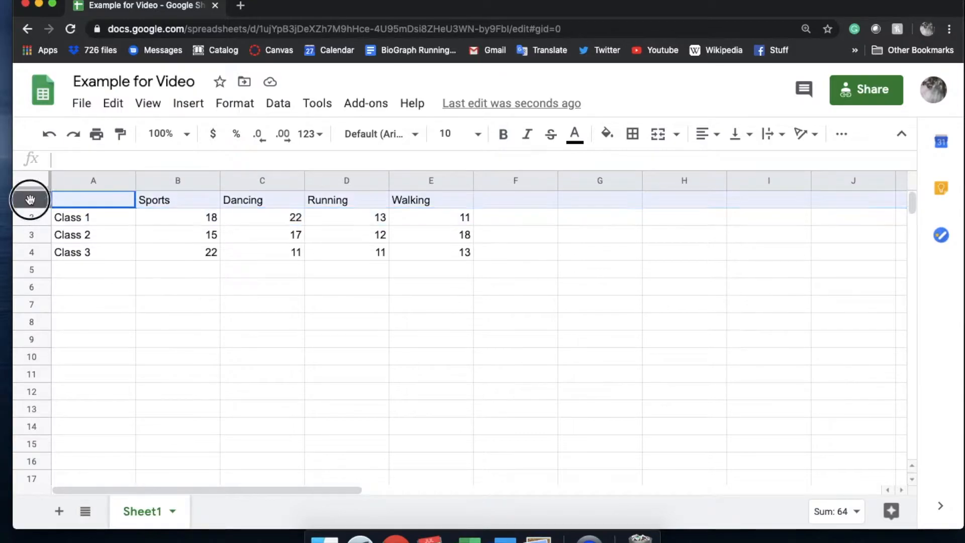
{"action": "right_click", "coordinate": [31, 203]}
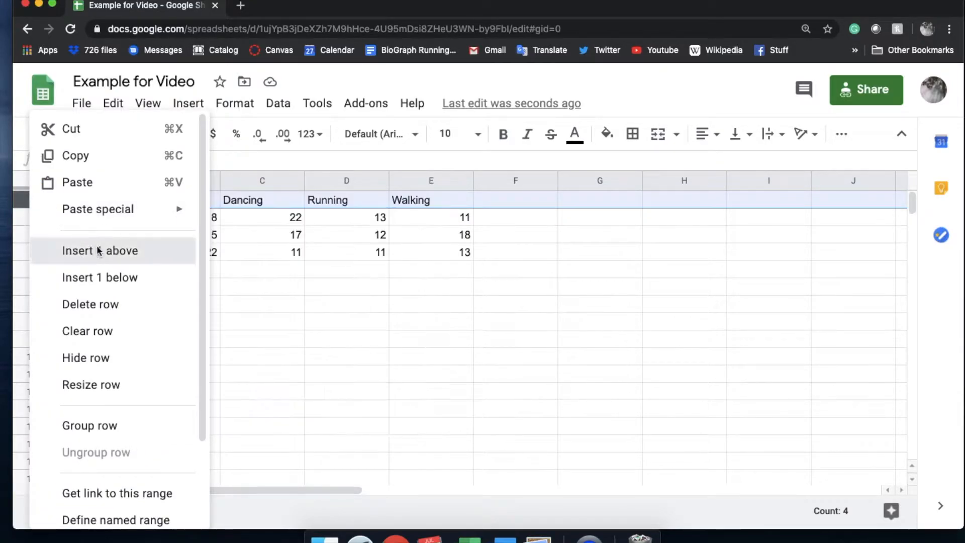
{"action": "left_click", "coordinate": [97, 249]}
{"action": "right_click", "coordinate": [38, 203]}
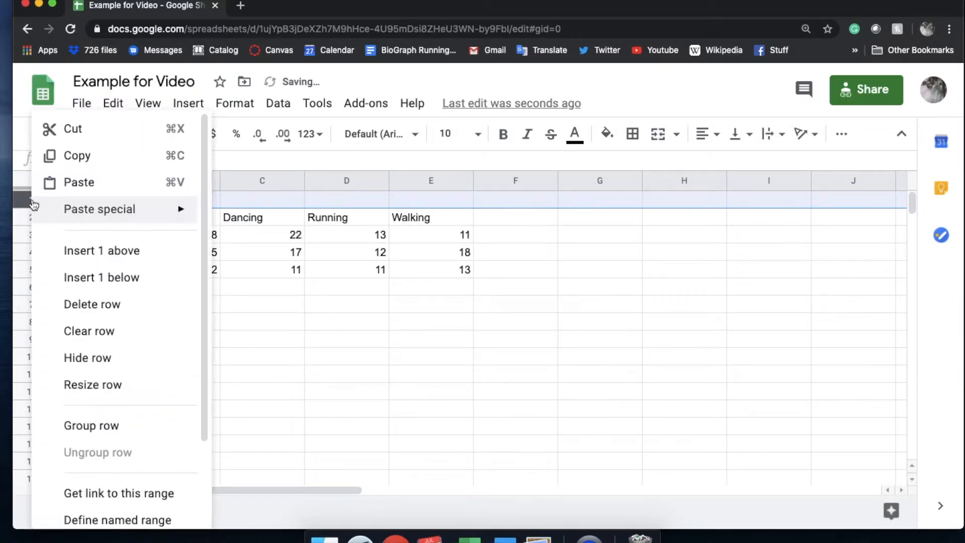
{"action": "left_click", "coordinate": [91, 250]}
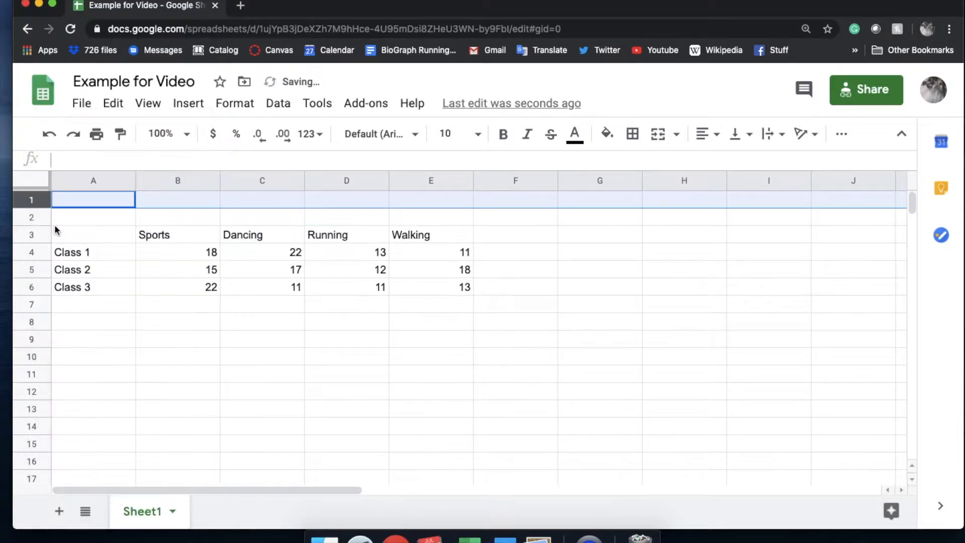
{"action": "right_click", "coordinate": [35, 201]}
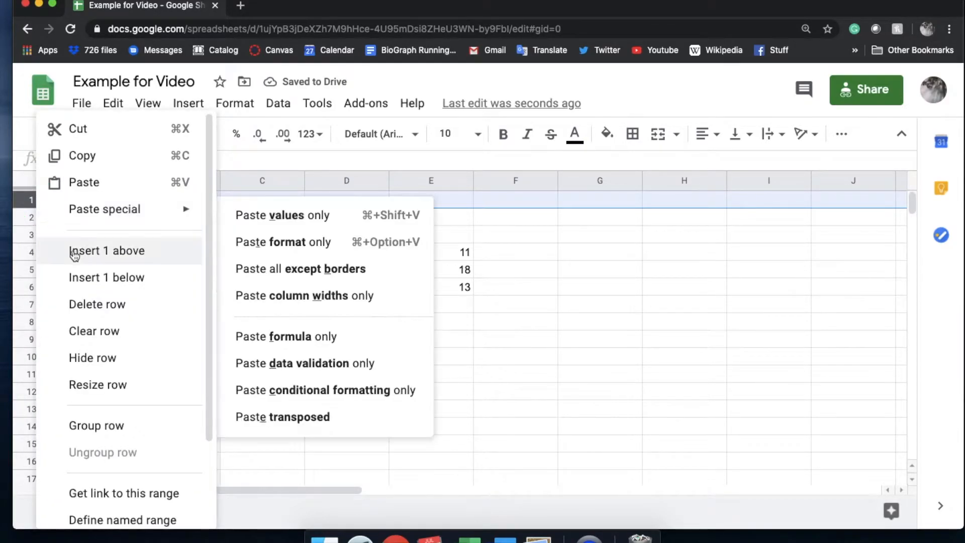
{"action": "left_click", "coordinate": [106, 277]}
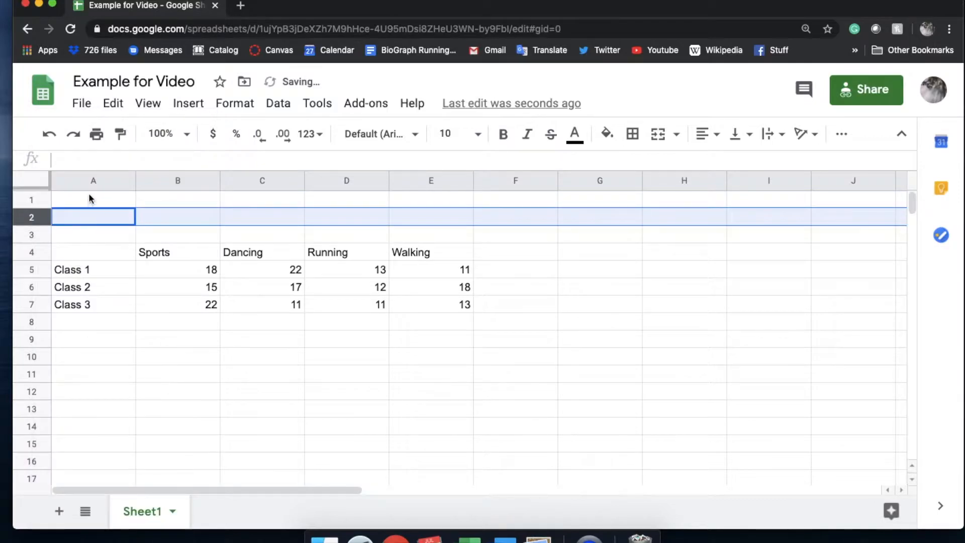
- Enter the title Exercise Data in cell A1
{"action": "left_click", "coordinate": [171, 201]}
{"action": "left_click", "coordinate": [160, 211]}
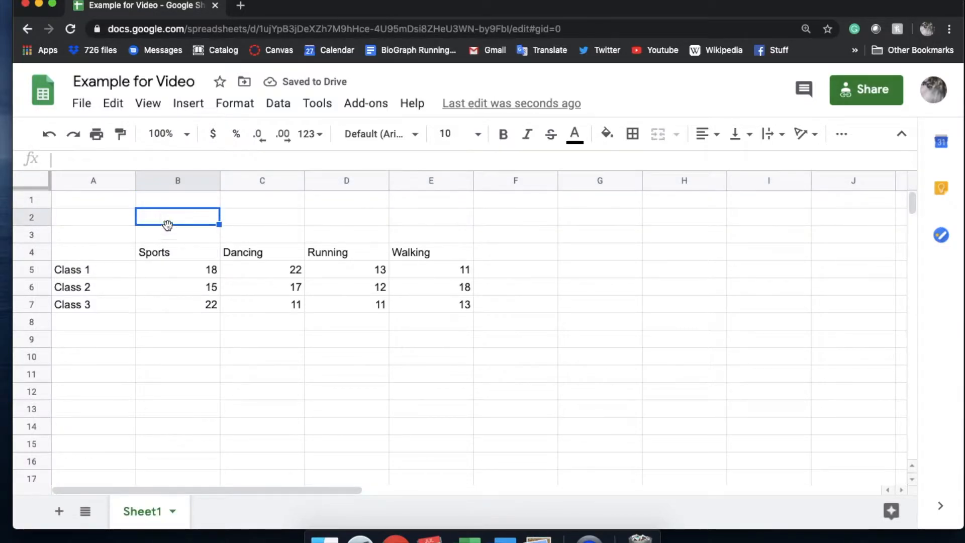
{"action": "left_click", "coordinate": [167, 230]}
{"action": "left_click", "coordinate": [70, 199]}
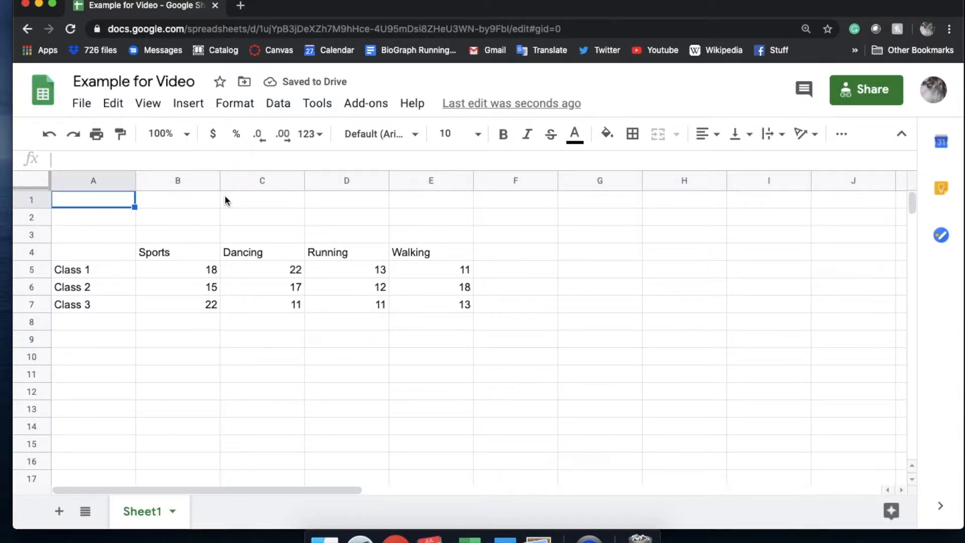
{"action": "type", "text": "Exercise Data"}
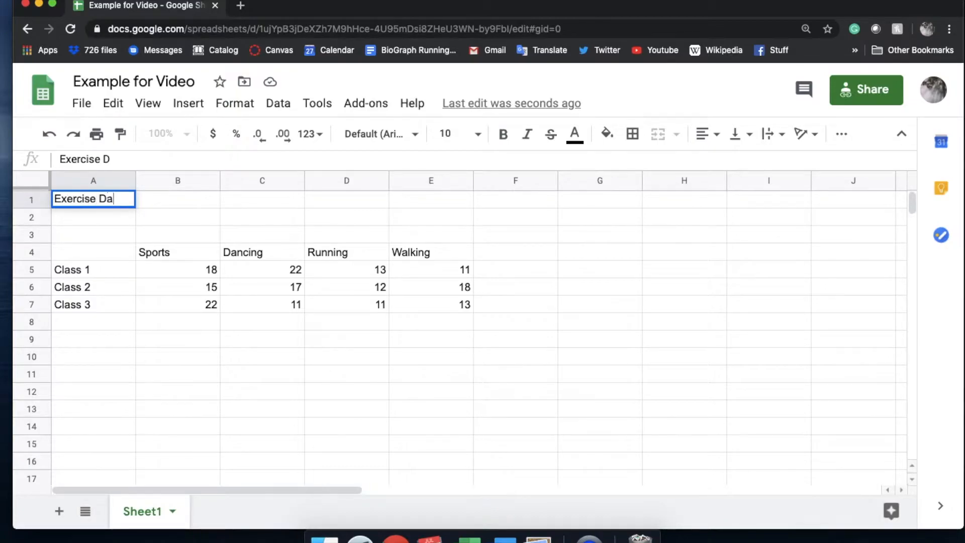
{"action": "left_click", "coordinate": [188, 219]}
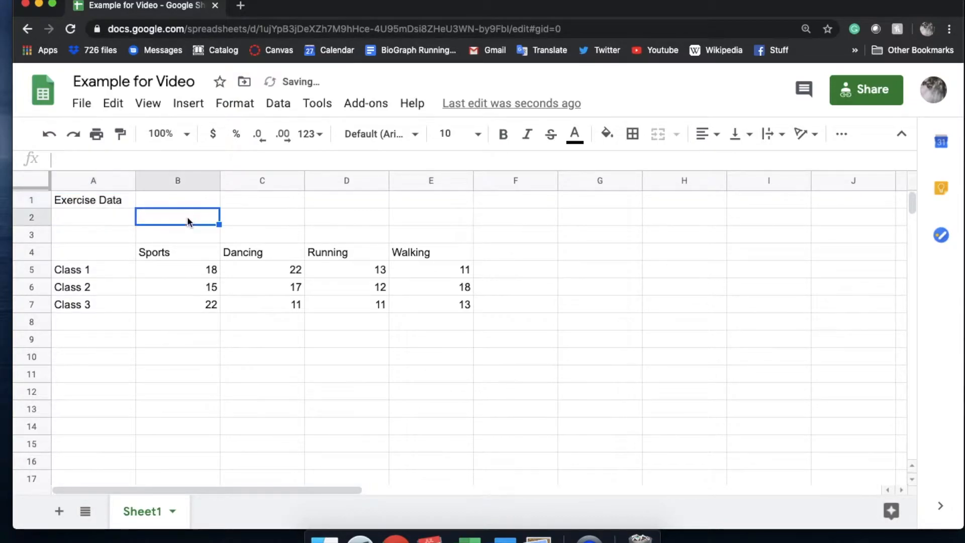
- Delete the empty row 2 below the Exercise Data title
{"action": "left_click", "coordinate": [31, 232]}
{"action": "left_click", "coordinate": [25, 219]}
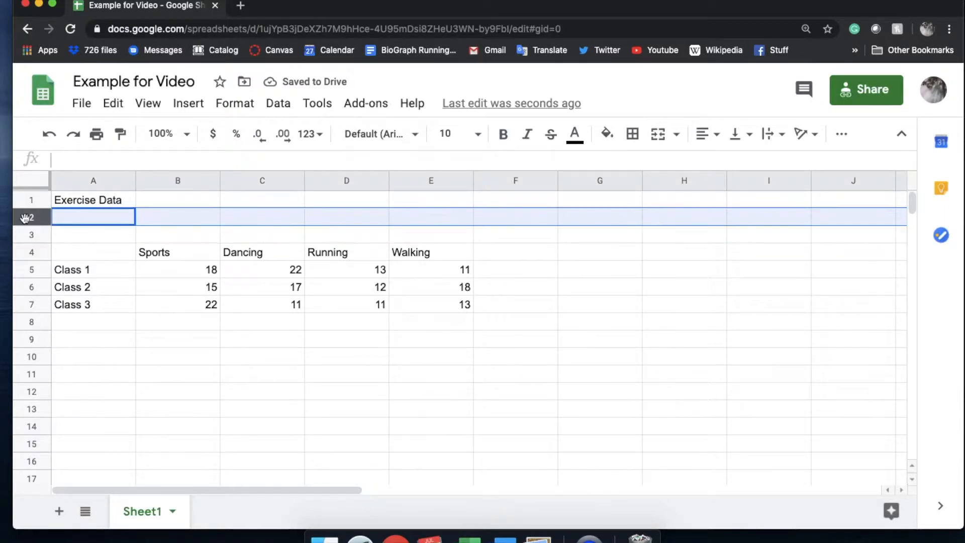
{"action": "right_click", "coordinate": [24, 218]}
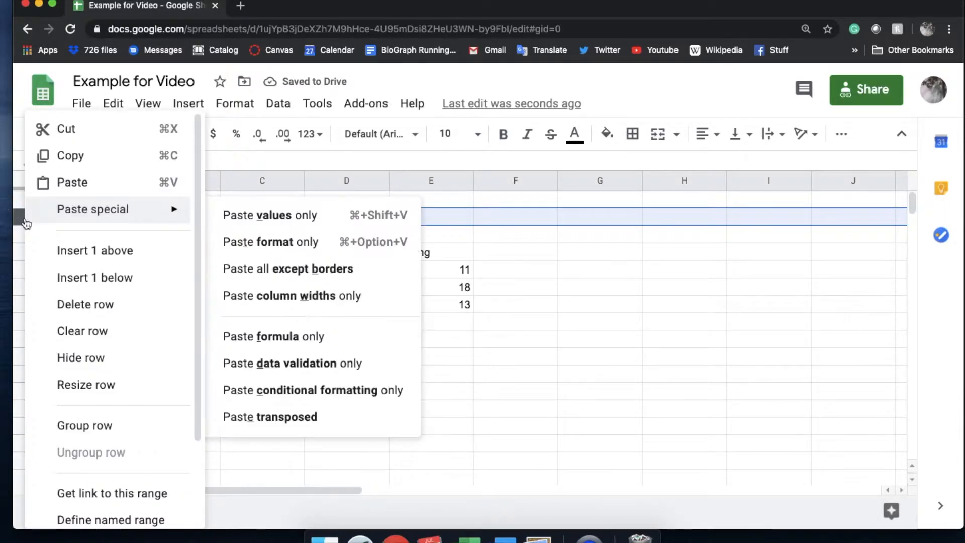
{"action": "left_click", "coordinate": [112, 317]}
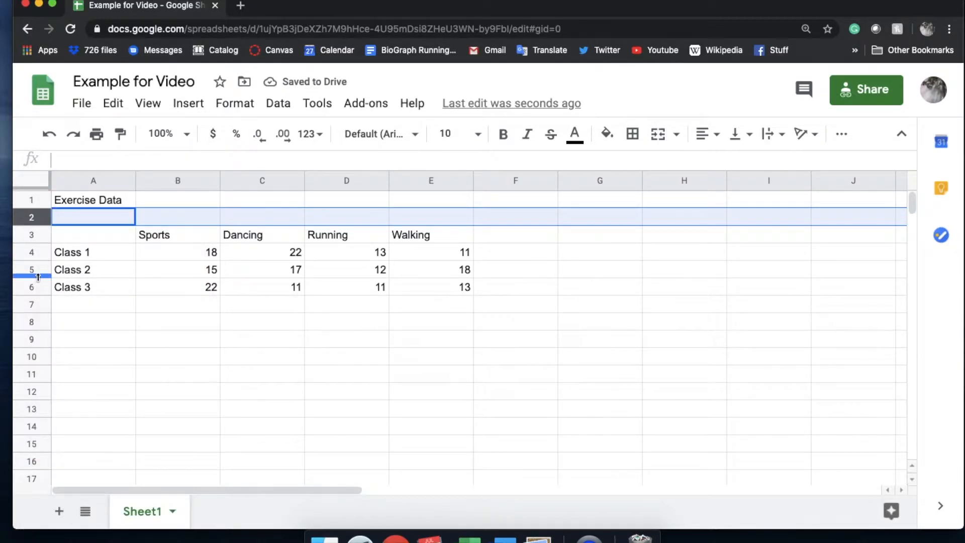
- Select the three class rows, 4 to 6, and insert three empty rows above them
{"action": "left_click_drag", "start_coordinate": [34, 270], "coordinate": [34, 285]}
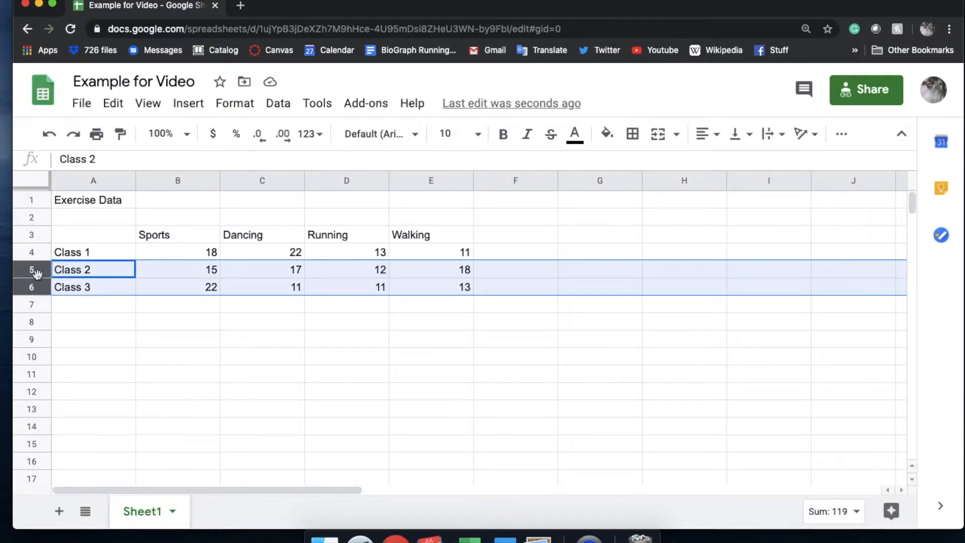
{"action": "left_click", "coordinate": [33, 286]}
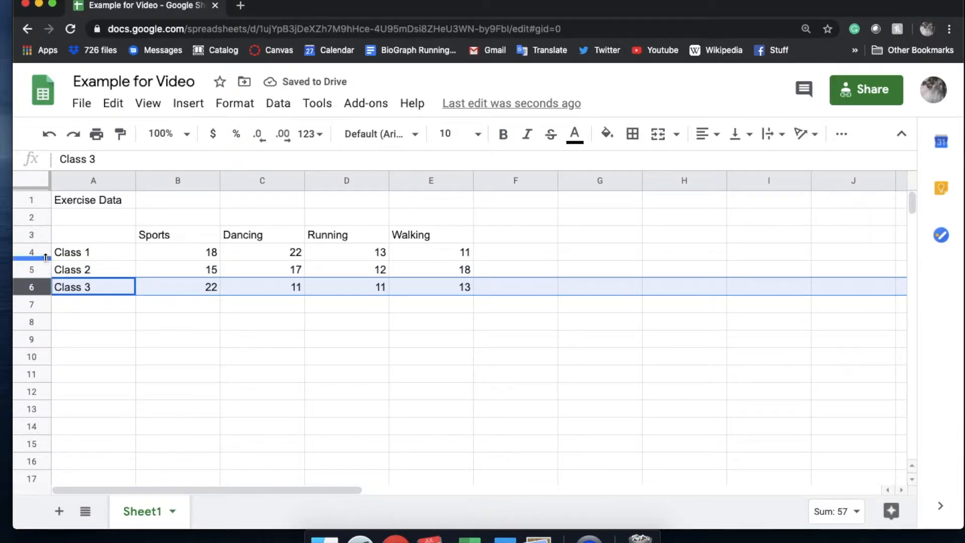
{"action": "left_click", "coordinate": [34, 252], "text": "shift"}
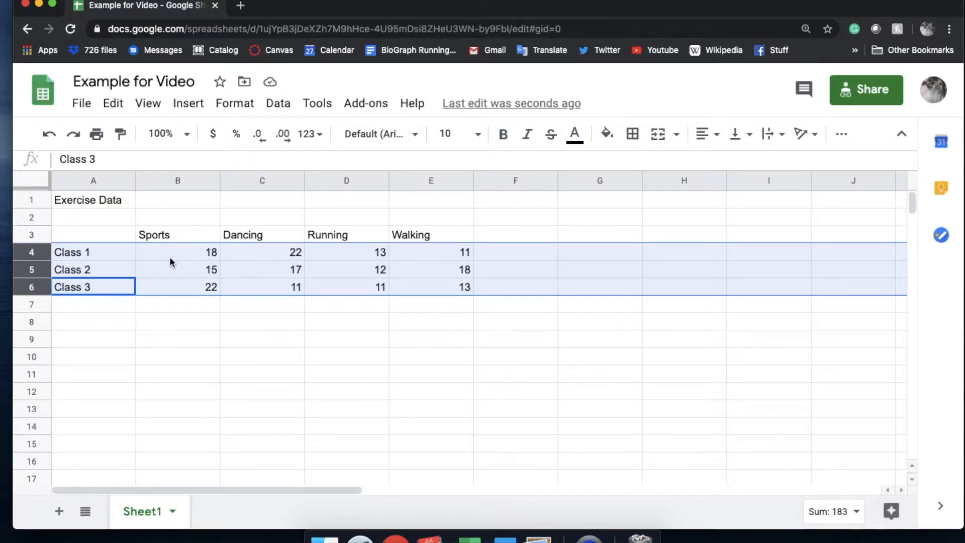
{"action": "right_click", "coordinate": [37, 269]}
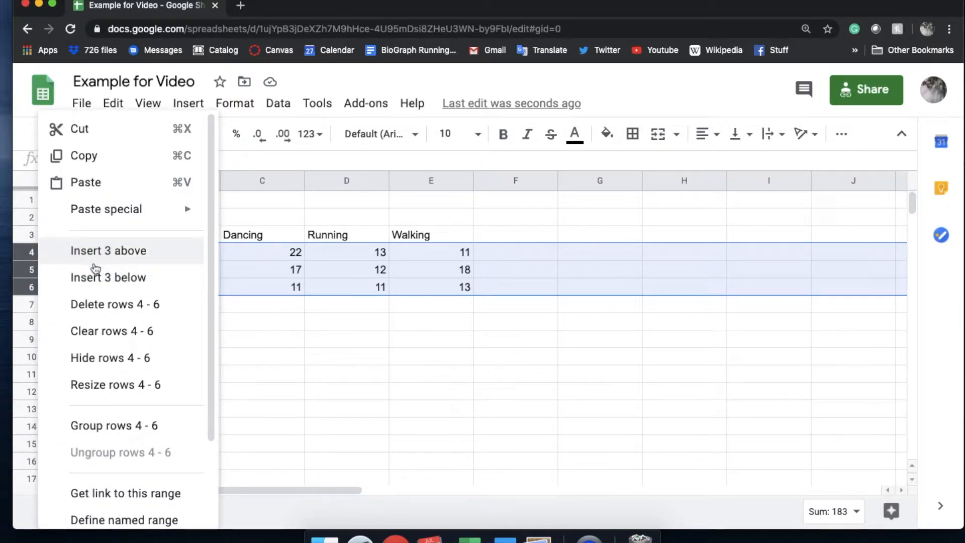
{"action": "left_click", "coordinate": [107, 257]}
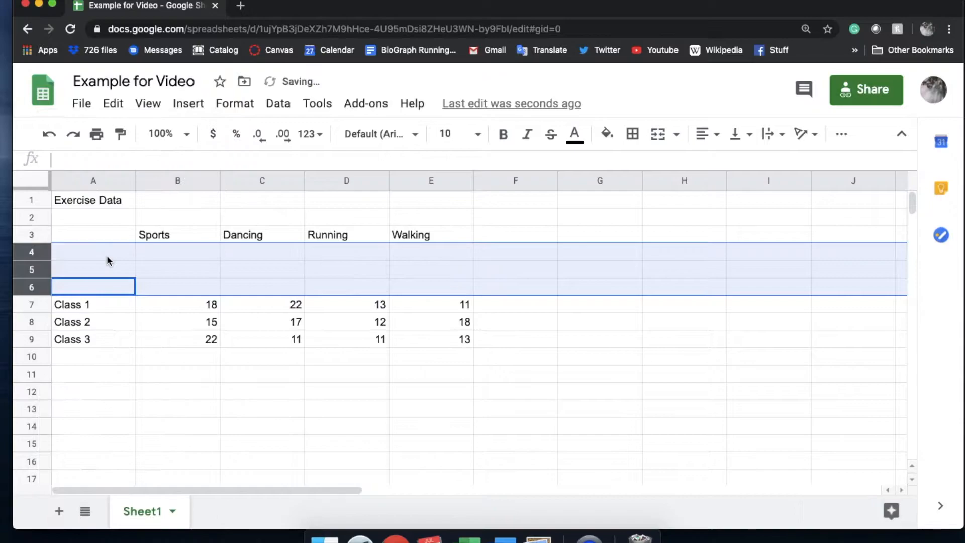
- Delete the three empty rows 4 to 6 between the header row and Class 1
{"action": "right_click", "coordinate": [29, 269]}
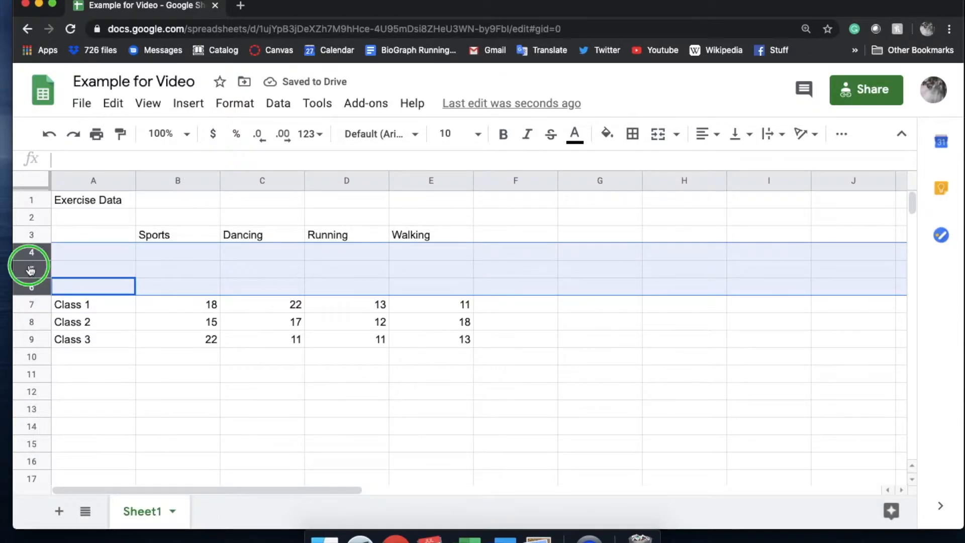
{"action": "left_click", "coordinate": [126, 307]}
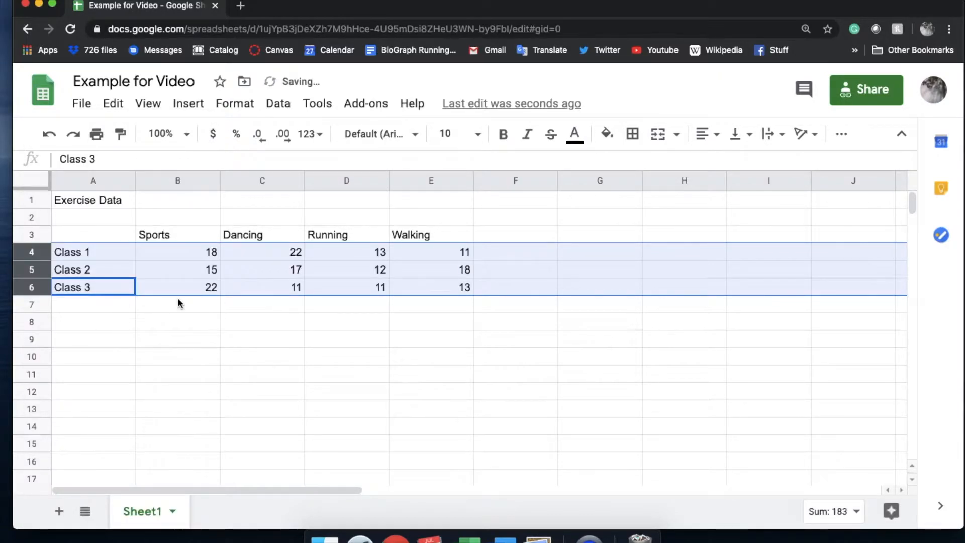
{"action": "left_click", "coordinate": [191, 302]}
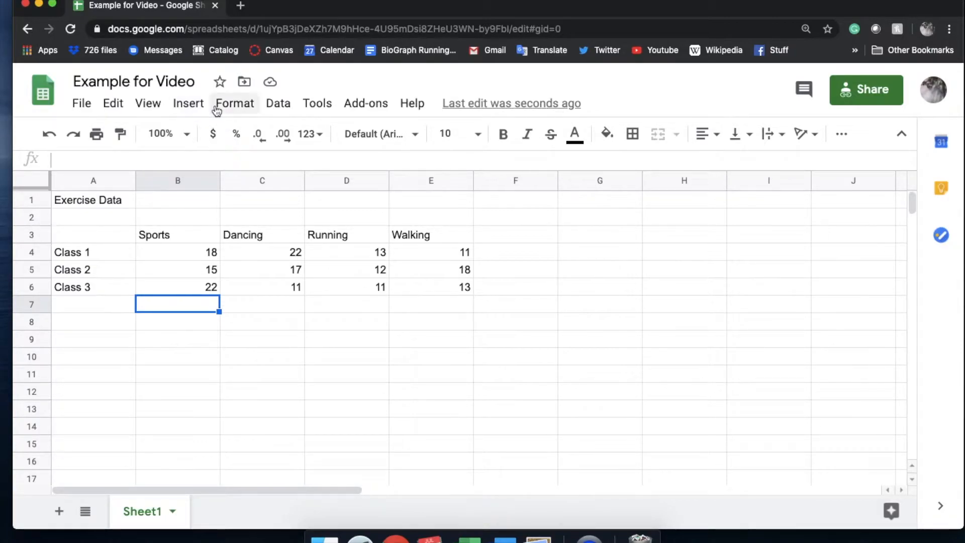
- Undo the deletion of rows 4 to 6, and redo it
{"action": "left_click", "coordinate": [122, 106]}
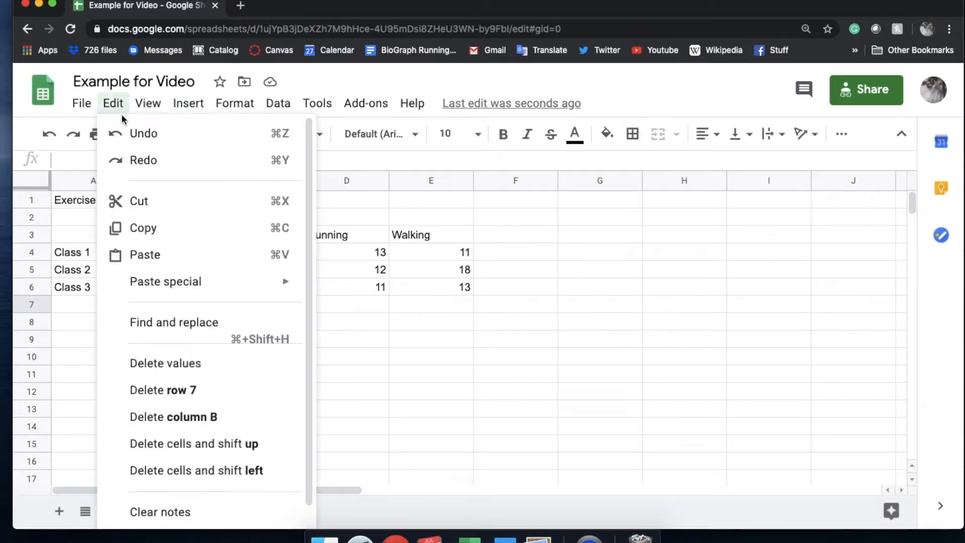
{"action": "left_click", "coordinate": [125, 134]}
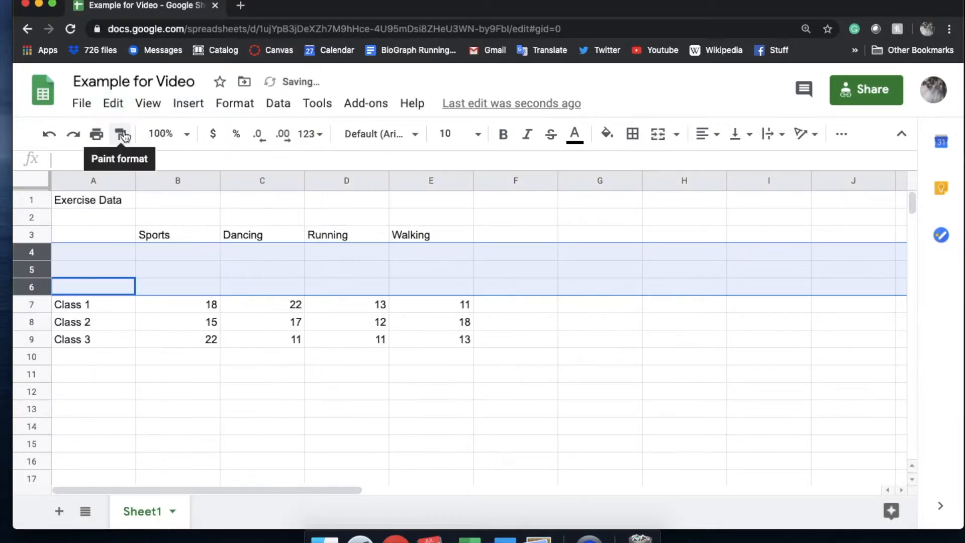
{"action": "left_click", "coordinate": [115, 105]}
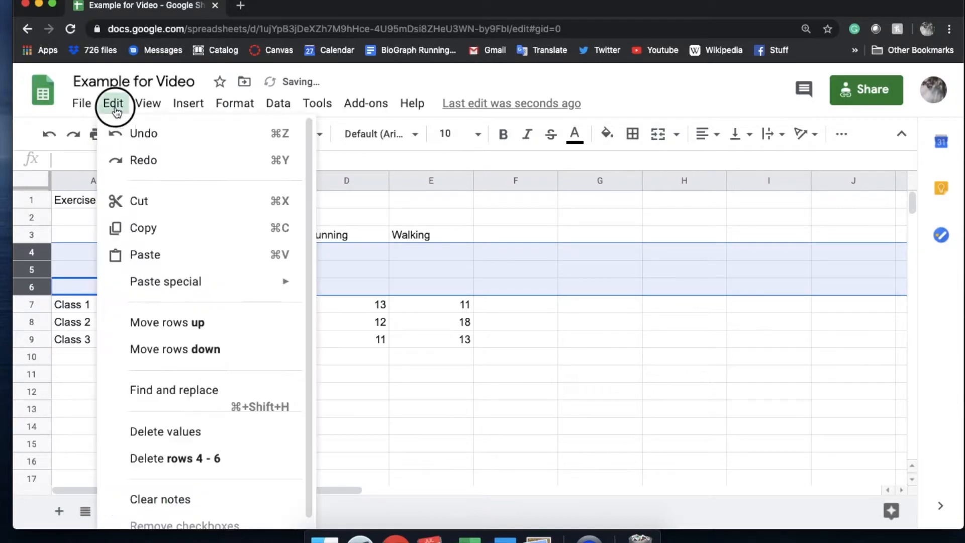
{"action": "left_click", "coordinate": [148, 163]}
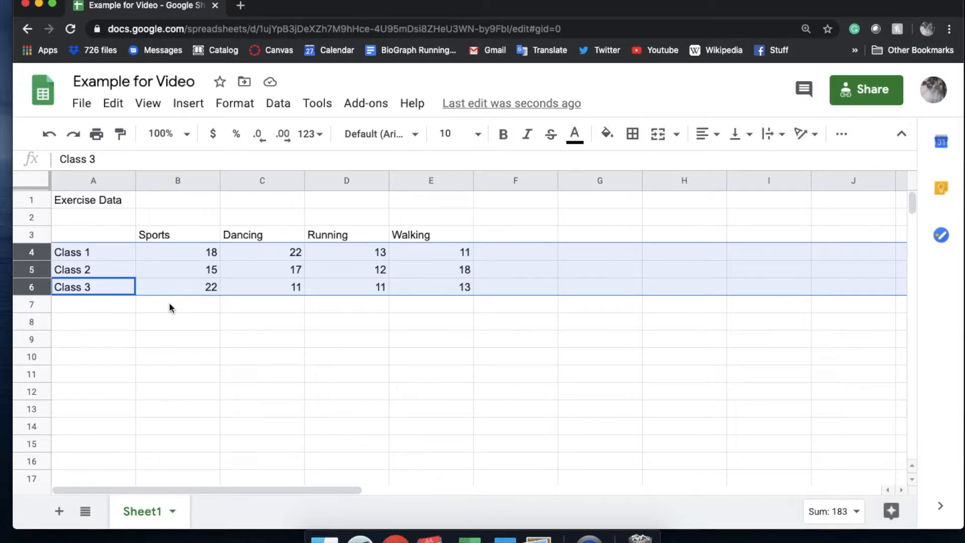
- Undo the recent edits one by one, back through the title, the inserted rows and the Running values
{"action": "key", "text": "super+z"}
{"action": "key", "text": "super+z"}
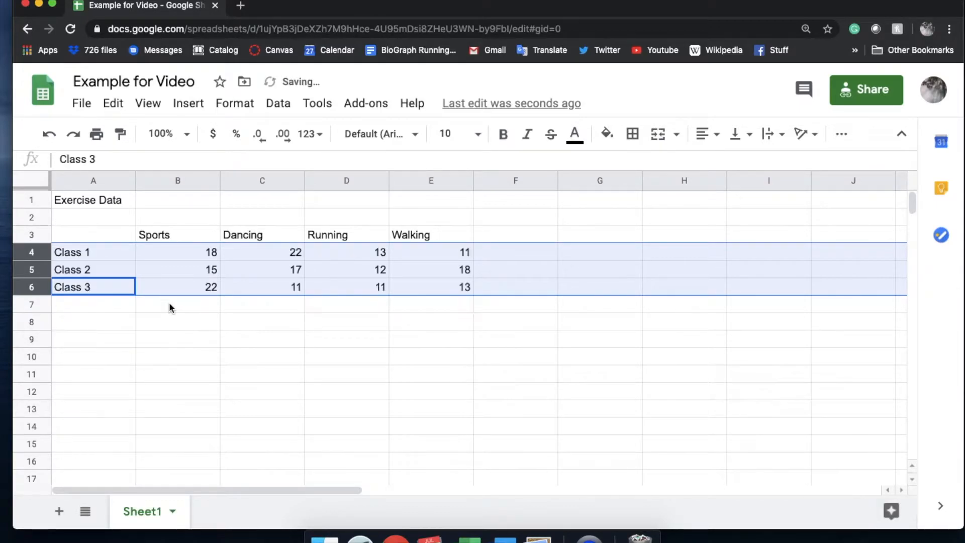
{"action": "key", "text": "super+z"}
{"action": "key", "text": "super+z"}
{"action": "key", "text": "super+z"}
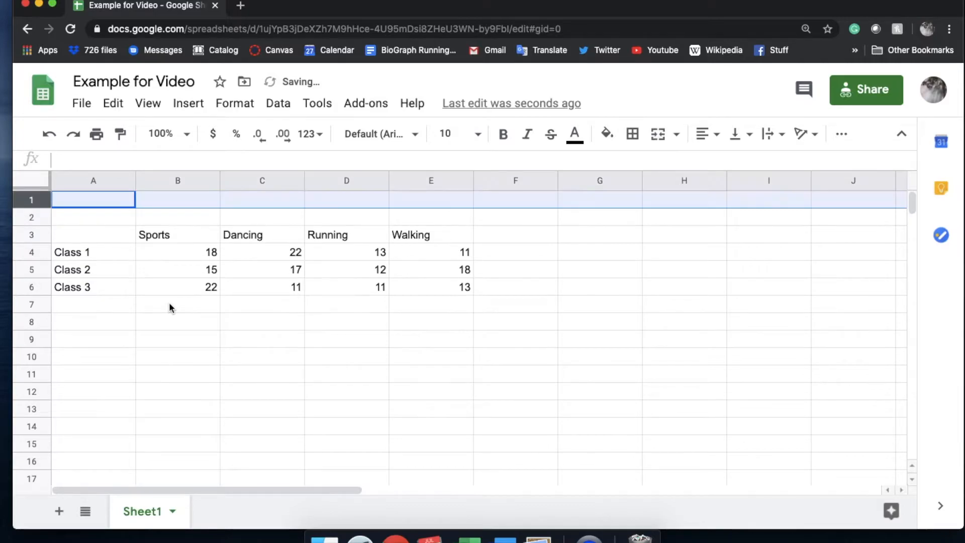
{"action": "key", "text": "super+z"}
{"action": "key", "text": "super+z"}
{"action": "key", "text": "super+z"}
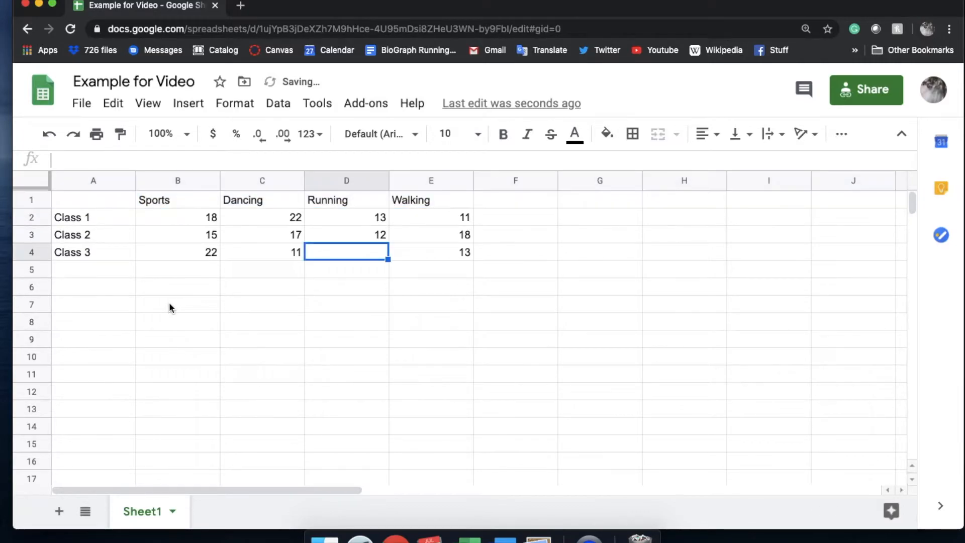
{"action": "key", "text": "super+z"}
{"action": "key", "text": "super+z"}
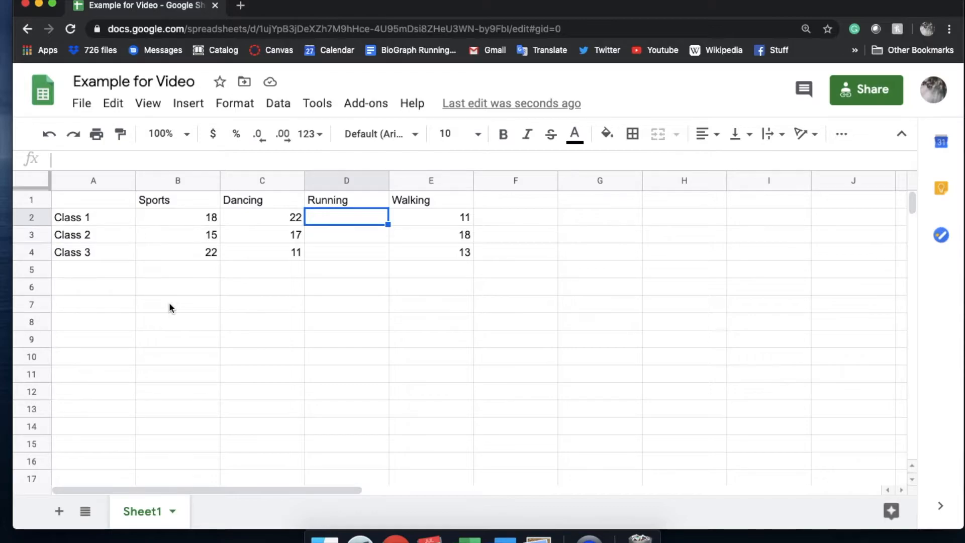
- Redo the Running values, the inserted rows, the title and the deletion of the extra empty row 2
{"action": "key", "text": "super+y"}
{"action": "key", "text": "super+y"}
{"action": "key", "text": "super+y"}
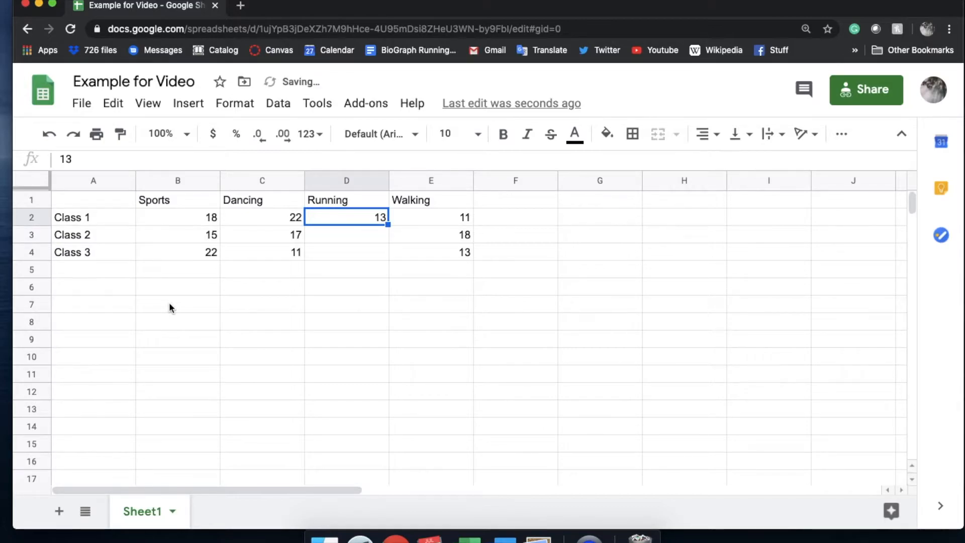
{"action": "key", "text": "super+y"}
{"action": "key", "text": "super+y"}
{"action": "key", "text": "super+y"}
{"action": "key", "text": "super+y"}
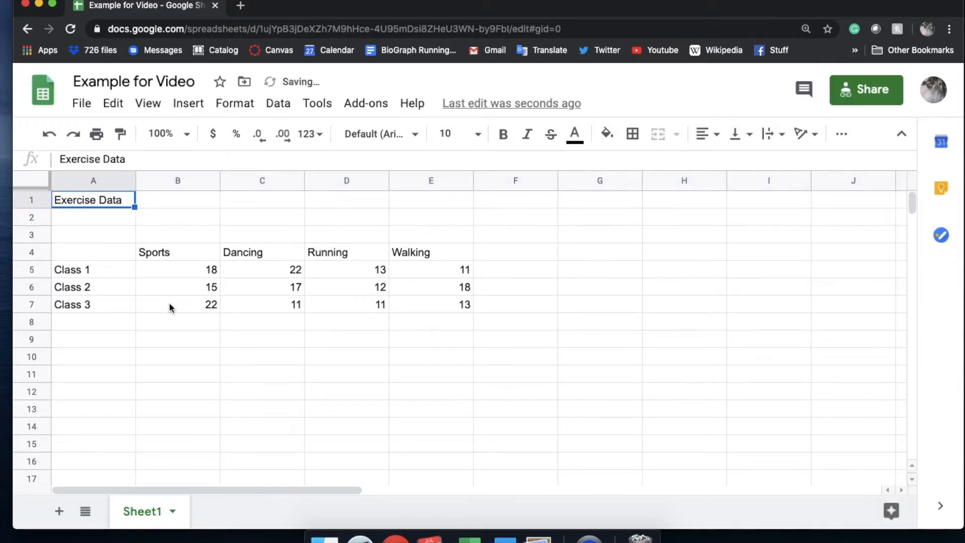
{"action": "key", "text": "super+y"}
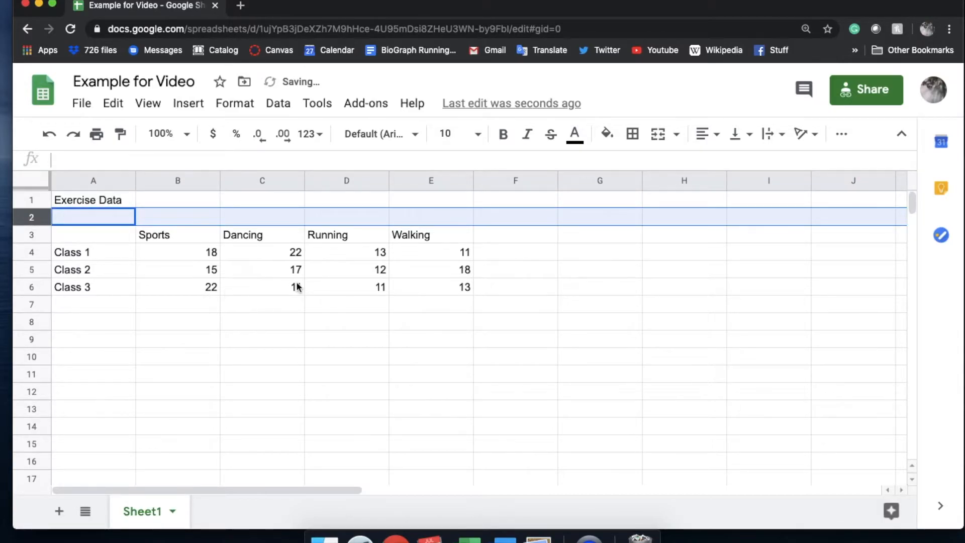
{"action": "left_click", "coordinate": [520, 254]}
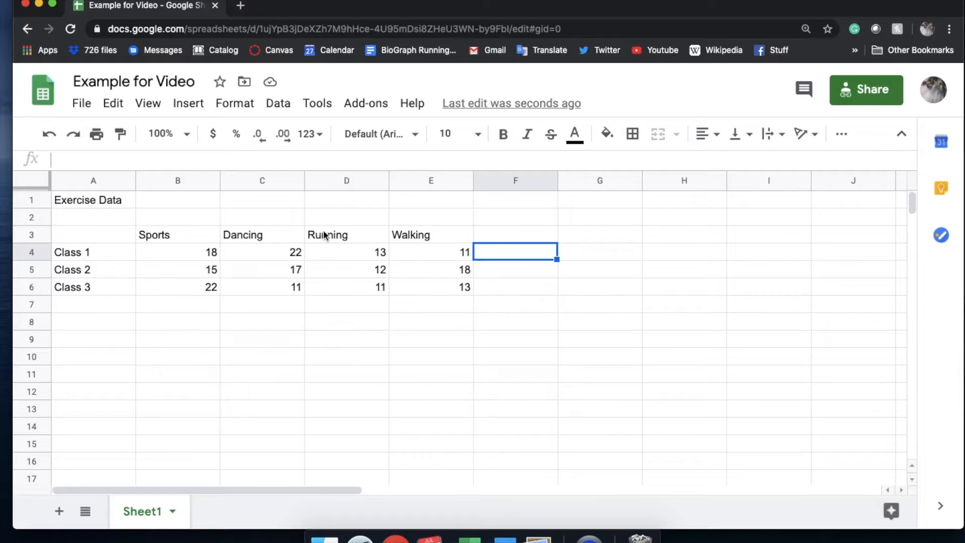
- Make the header row 3, with the activity names, bold
{"action": "left_click", "coordinate": [32, 234]}
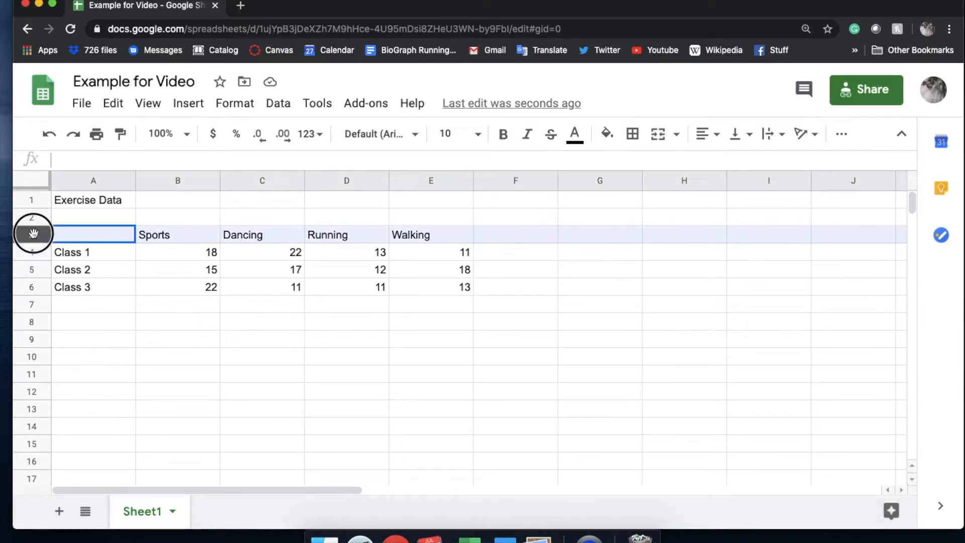
{"action": "left_click", "coordinate": [501, 136]}
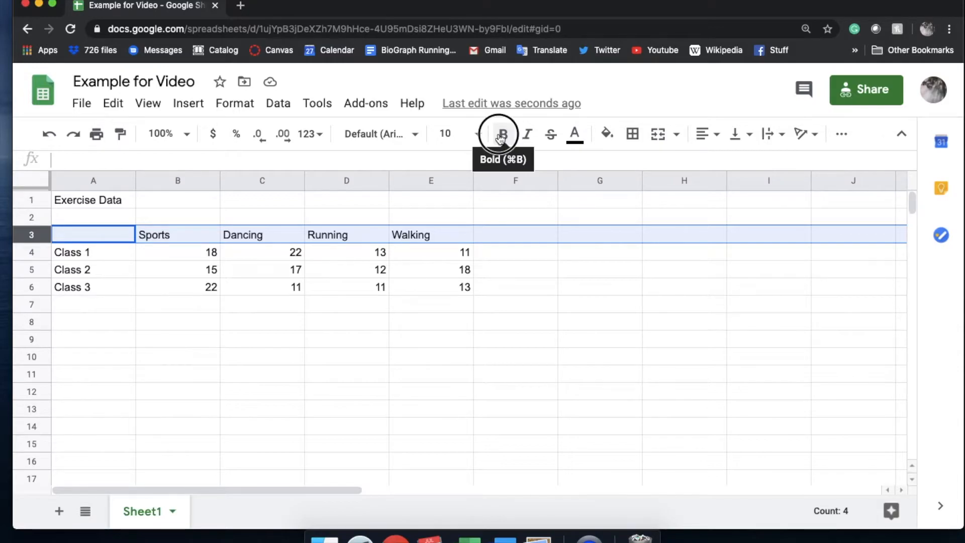
{"action": "left_click", "coordinate": [495, 259]}
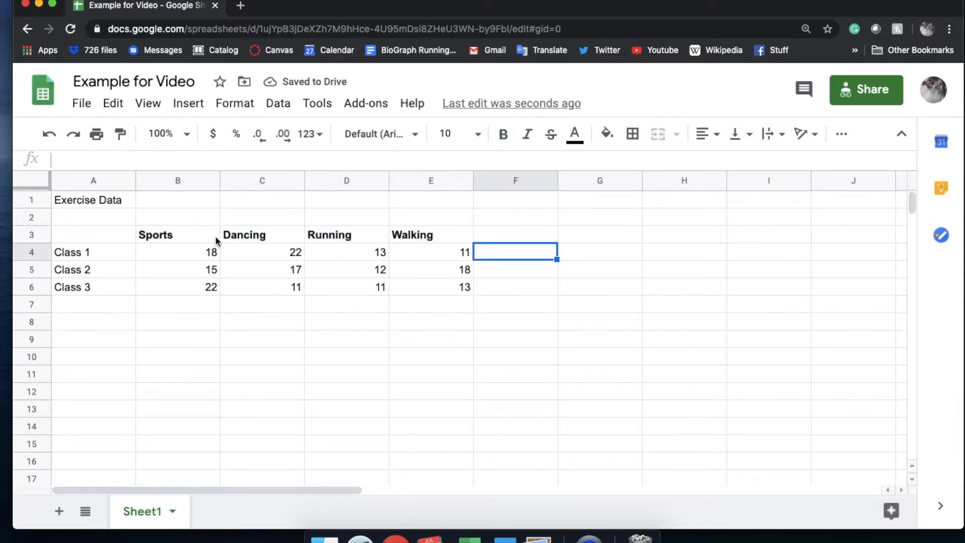
- Fill the whole header row 3 with light orange
{"action": "left_click", "coordinate": [40, 233]}
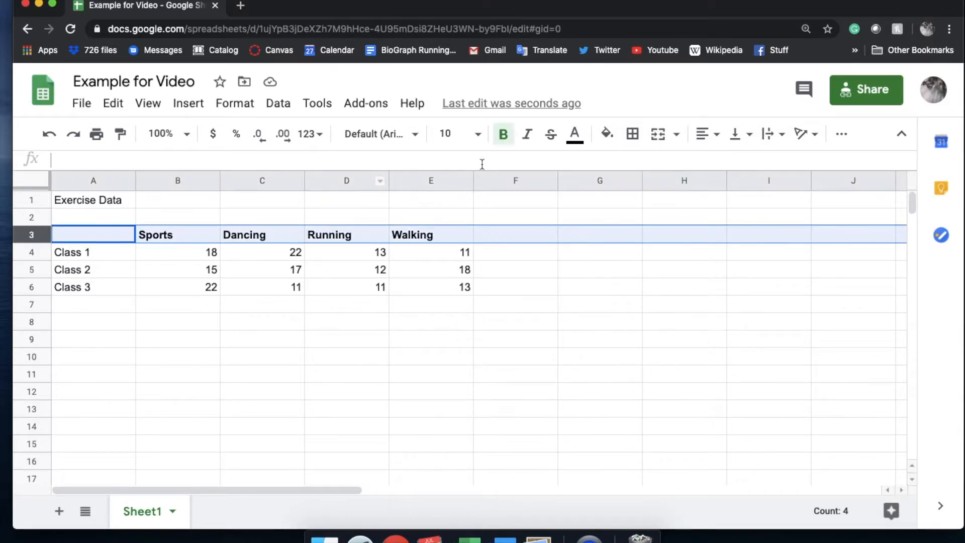
{"action": "left_click", "coordinate": [607, 133]}
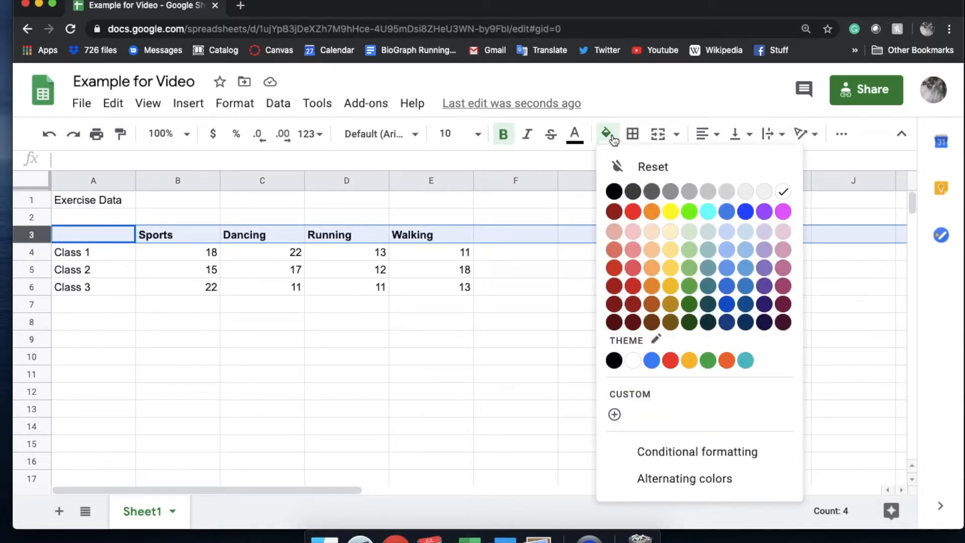
{"action": "left_click", "coordinate": [651, 249]}
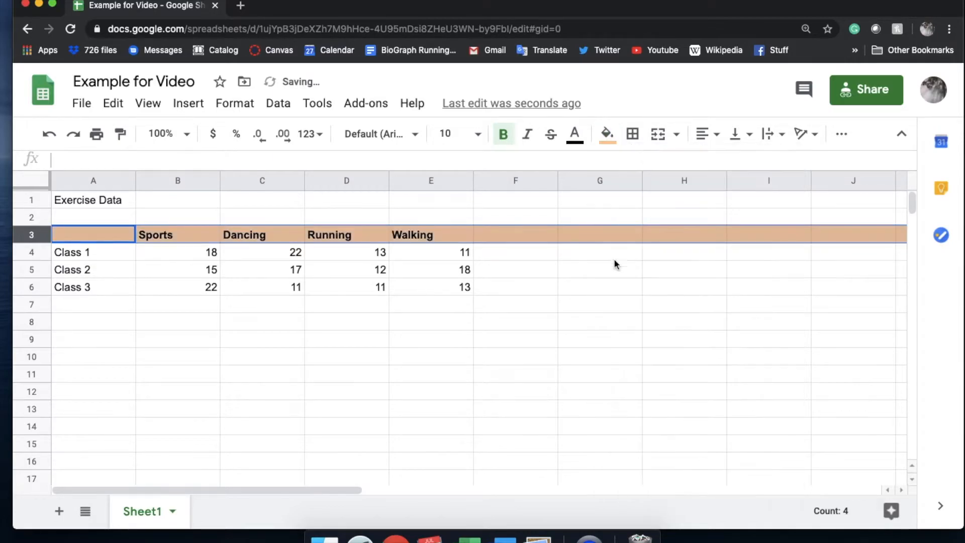
{"action": "left_click", "coordinate": [578, 268]}
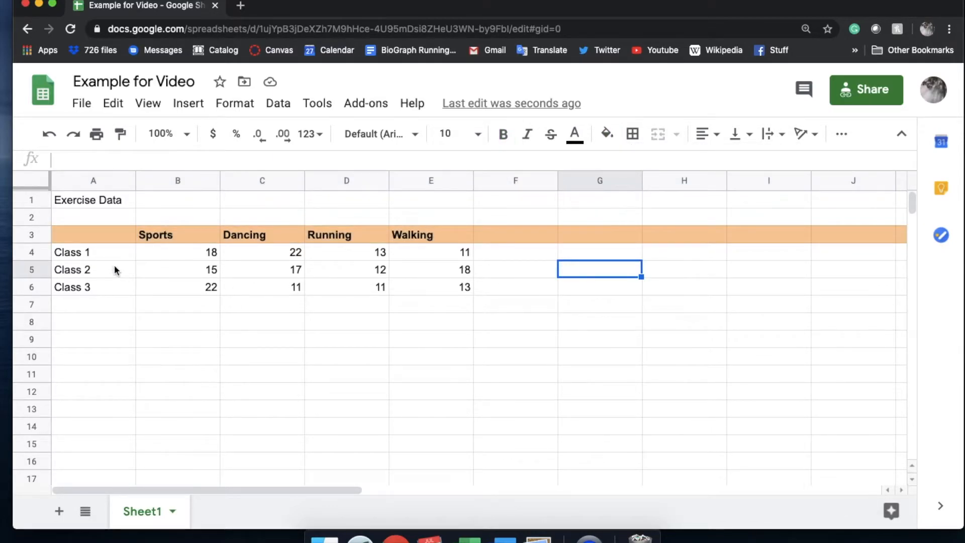
- Make the Class 1, Class 2 and Class 3 labels in A4:A6 bold
{"action": "left_click", "coordinate": [99, 252]}
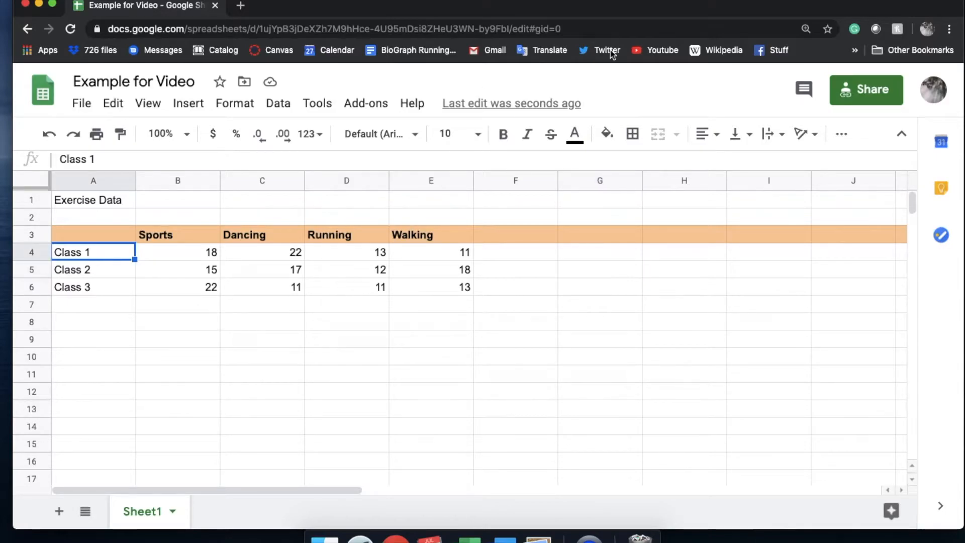
{"action": "left_click", "coordinate": [506, 131]}
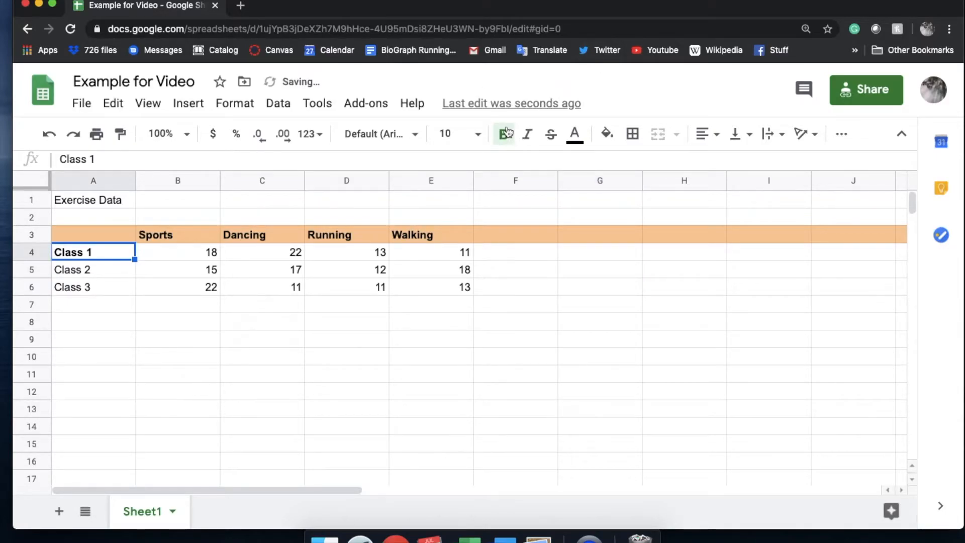
{"action": "left_click_drag", "start_coordinate": [101, 251], "coordinate": [103, 287]}
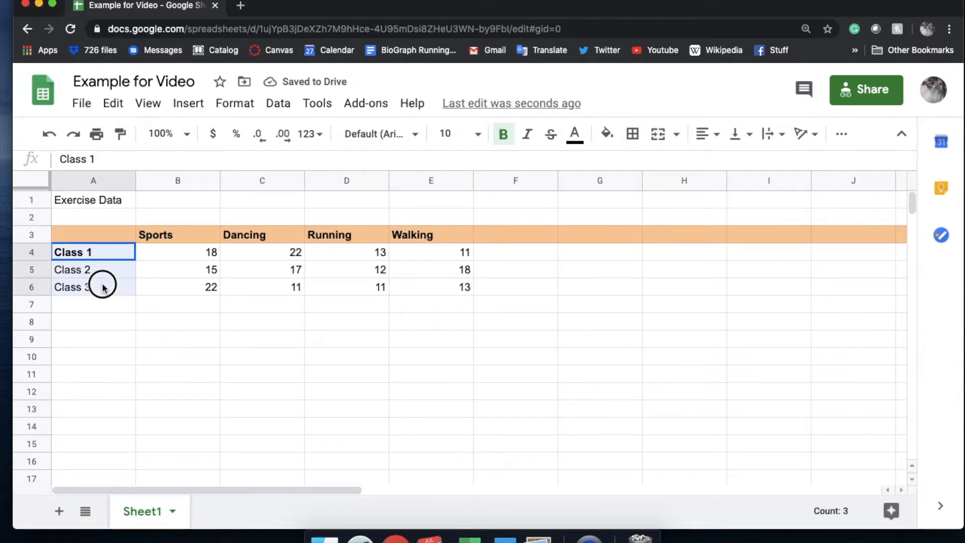
{"action": "left_click", "coordinate": [504, 134]}
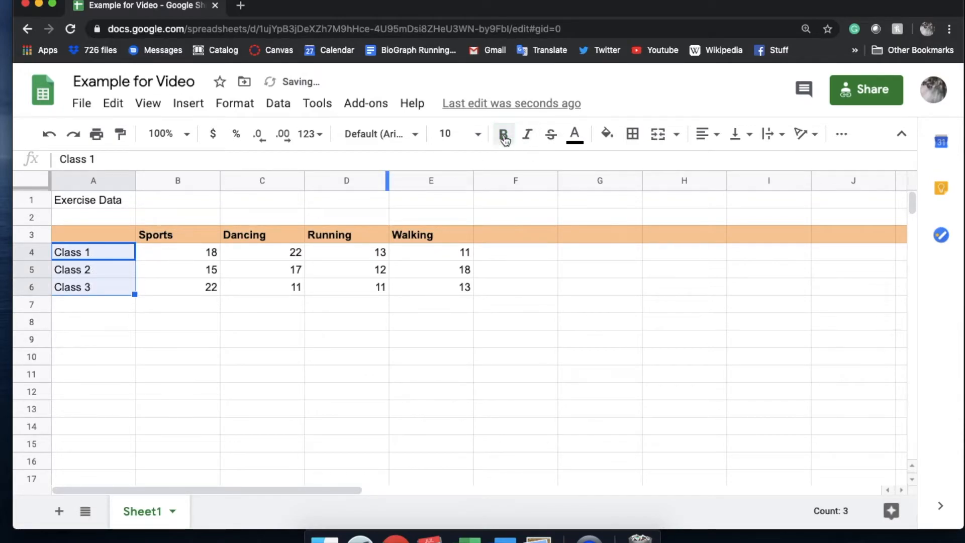
{"action": "left_click", "coordinate": [503, 135]}
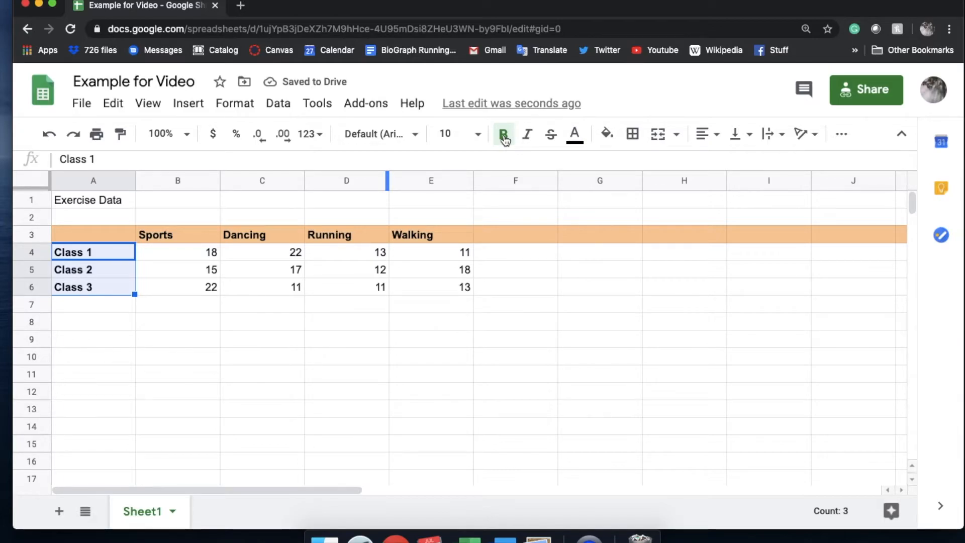
- Remove the fill color from the whole header row 3 and undo the removal
{"action": "left_click", "coordinate": [515, 217]}
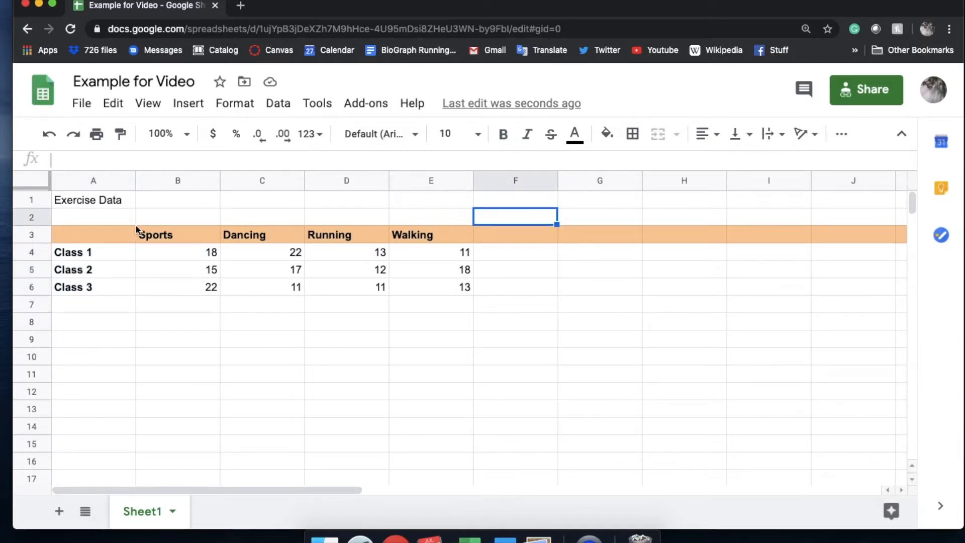
{"action": "left_click", "coordinate": [38, 236]}
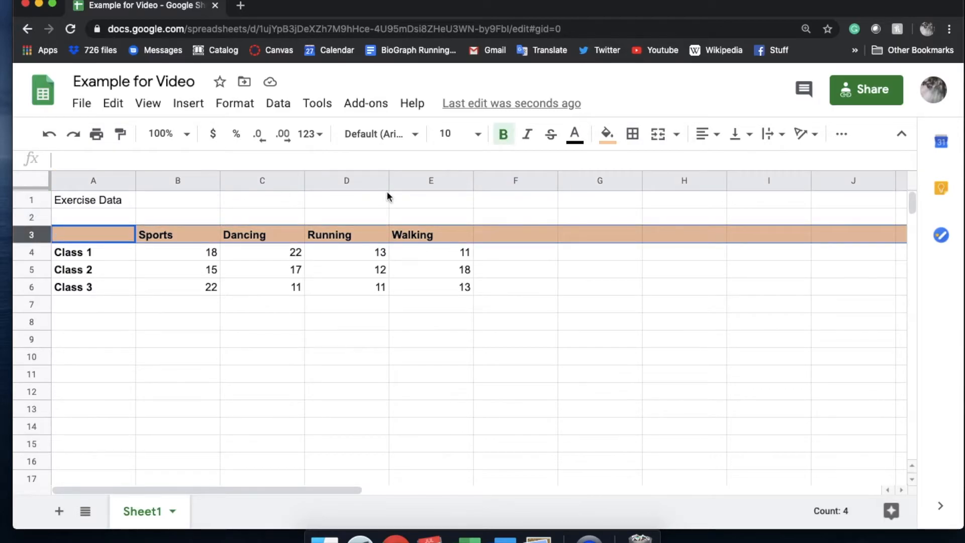
{"action": "left_click", "coordinate": [610, 134]}
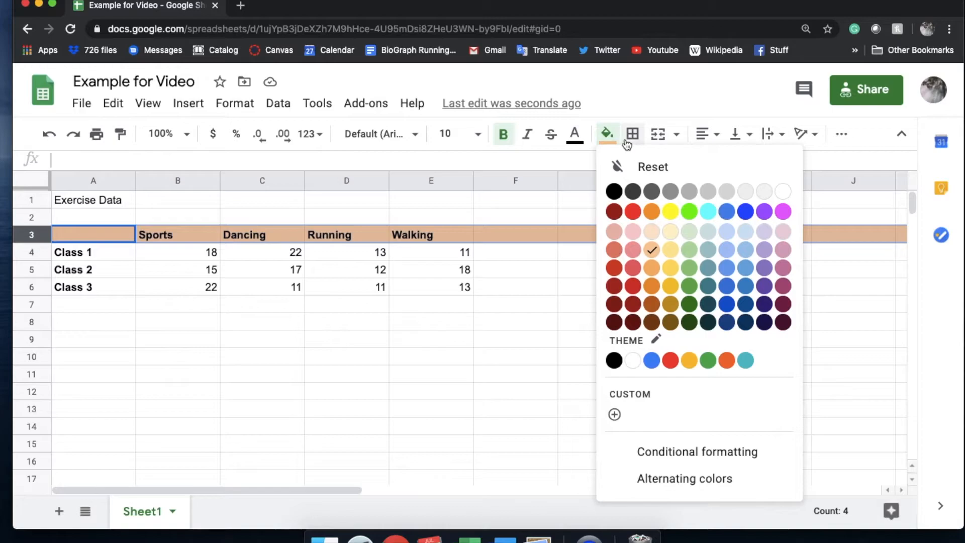
{"action": "left_click", "coordinate": [668, 168]}
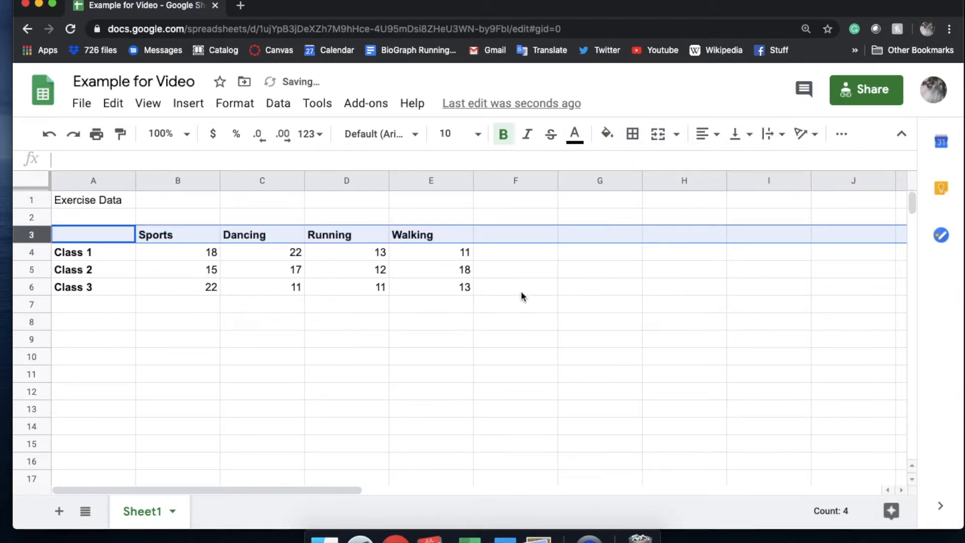
{"action": "left_click", "coordinate": [507, 283]}
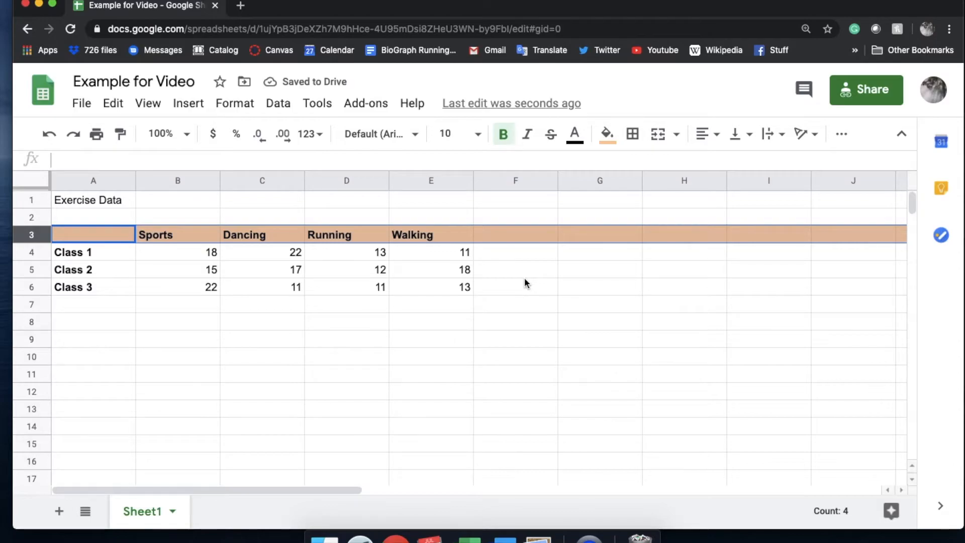
{"action": "left_click", "coordinate": [524, 276]}
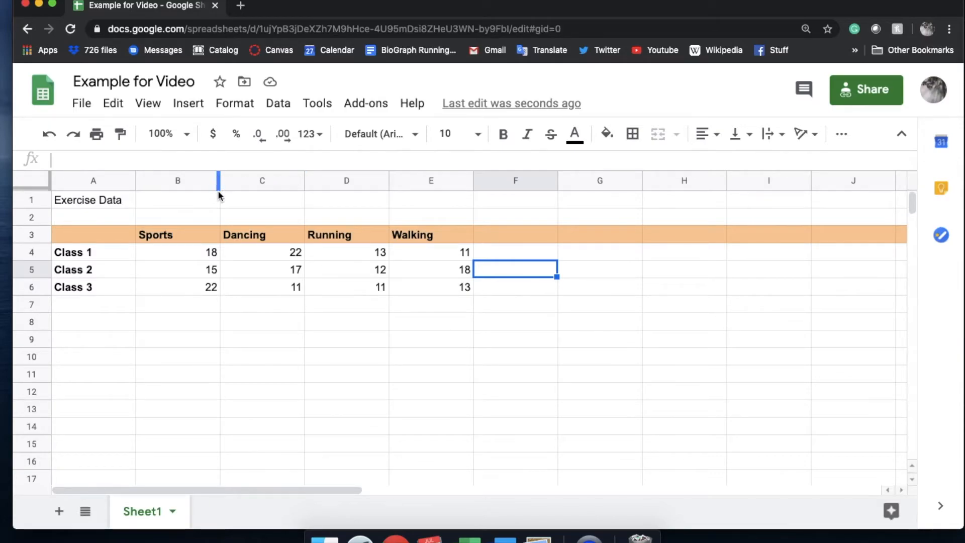
- Narrow the Sports column B slightly
{"action": "mouse_move", "coordinate": [219, 181]}
{"action": "left_mouse_down"}
{"action": "mouse_move", "coordinate": [269, 181]}
{"action": "mouse_move", "coordinate": [215, 183]}
{"action": "left_mouse_up"}
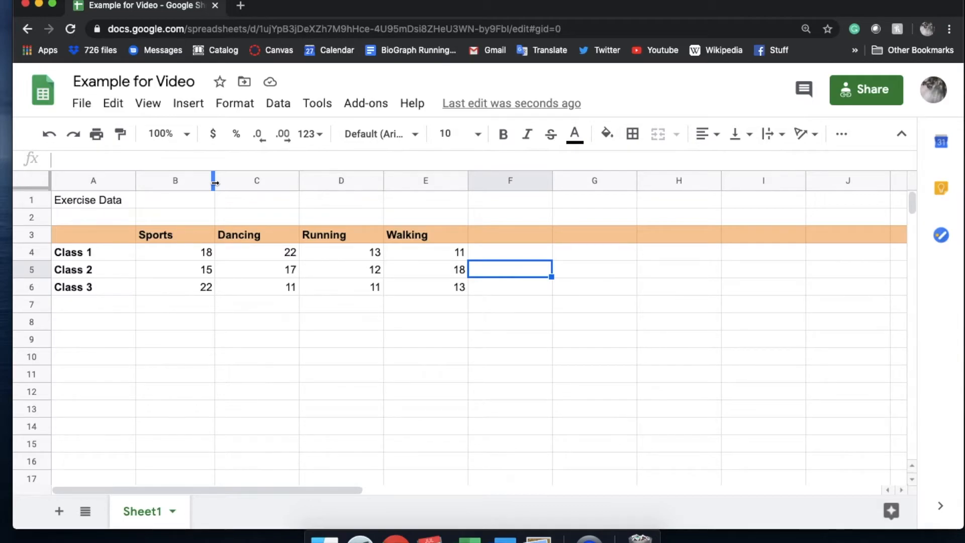
- Fit the widths of columns B through E, Sports to Walking, to their contents
{"action": "double_click", "coordinate": [215, 181]}
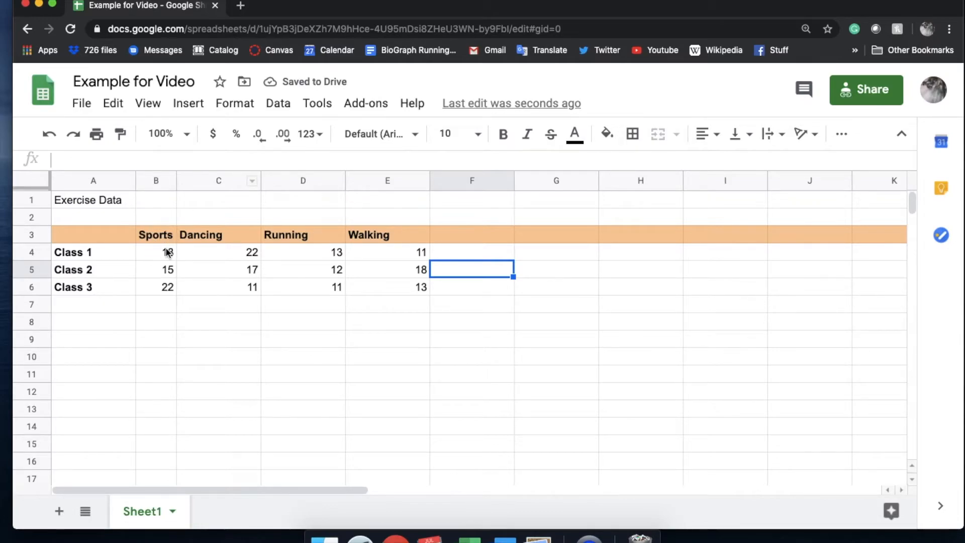
{"action": "left_click_drag", "start_coordinate": [261, 181], "coordinate": [227, 181]}
{"action": "left_click_drag", "start_coordinate": [309, 177], "coordinate": [276, 179]}
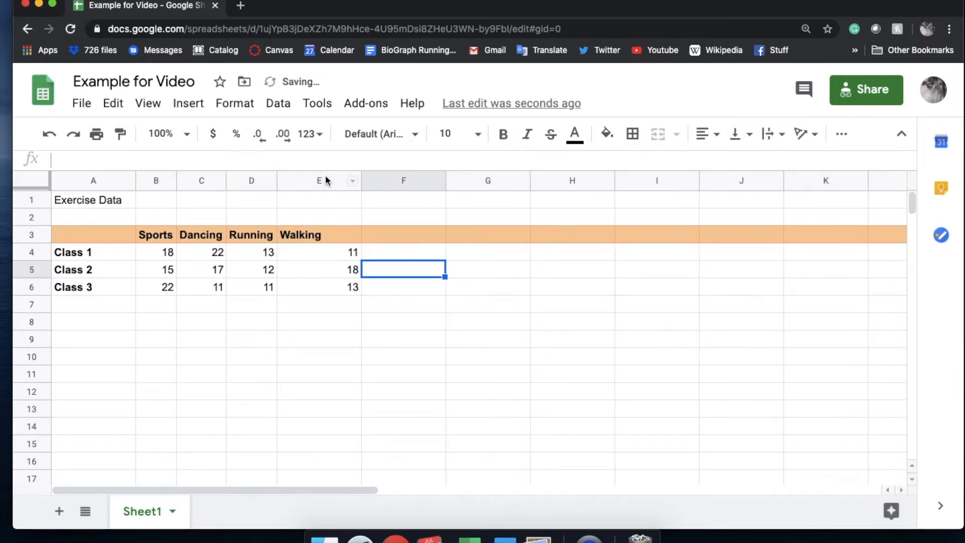
{"action": "left_click_drag", "start_coordinate": [360, 179], "coordinate": [360, 180]}
{"action": "double_click", "coordinate": [359, 180]}
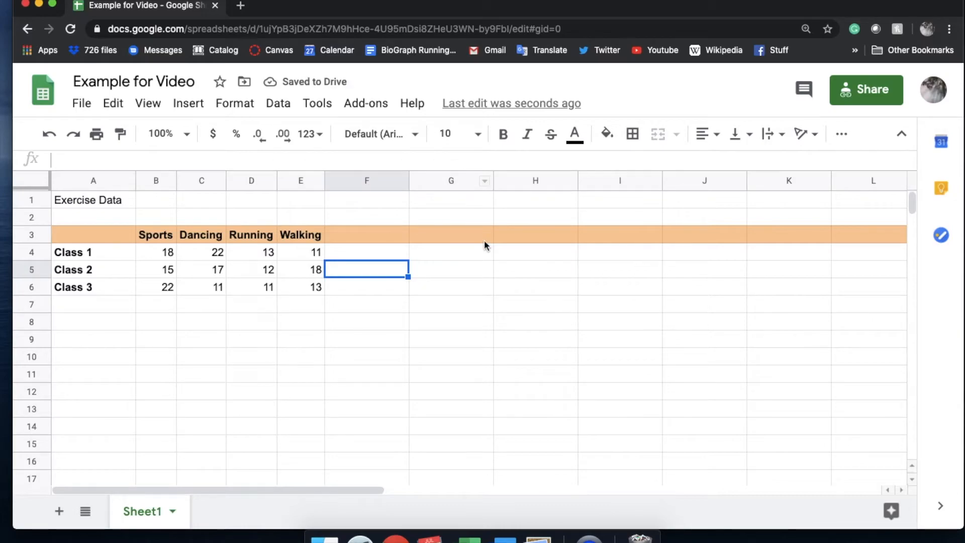
- Undo the width fitting of columns B through E
{"action": "key", "text": "super+z"}
{"action": "key", "text": "super+z"}
{"action": "key", "text": "super+z"}
{"action": "key", "text": "super+z"}
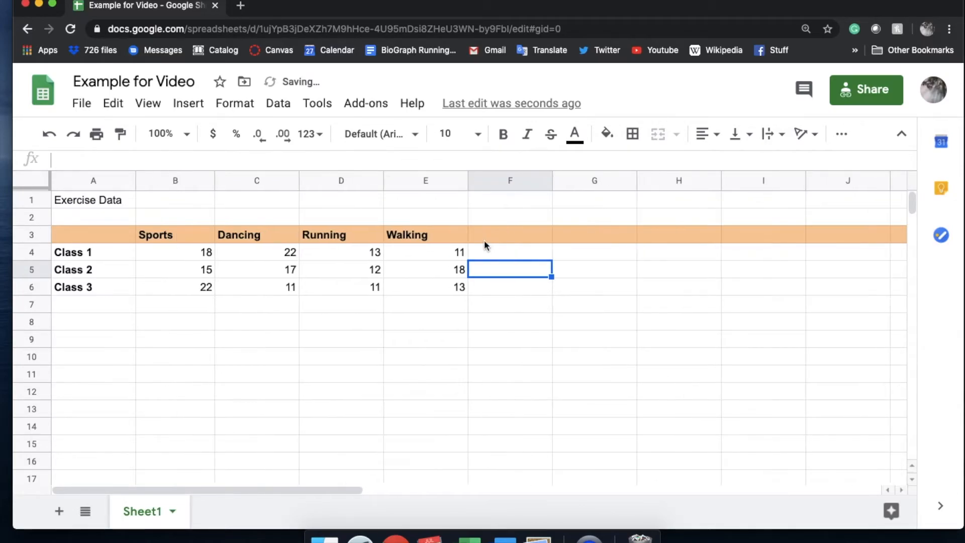
- Examine the font and font size options for the activity names in B3:E3 without changing them
{"action": "left_click_drag", "start_coordinate": [162, 238], "coordinate": [429, 234]}
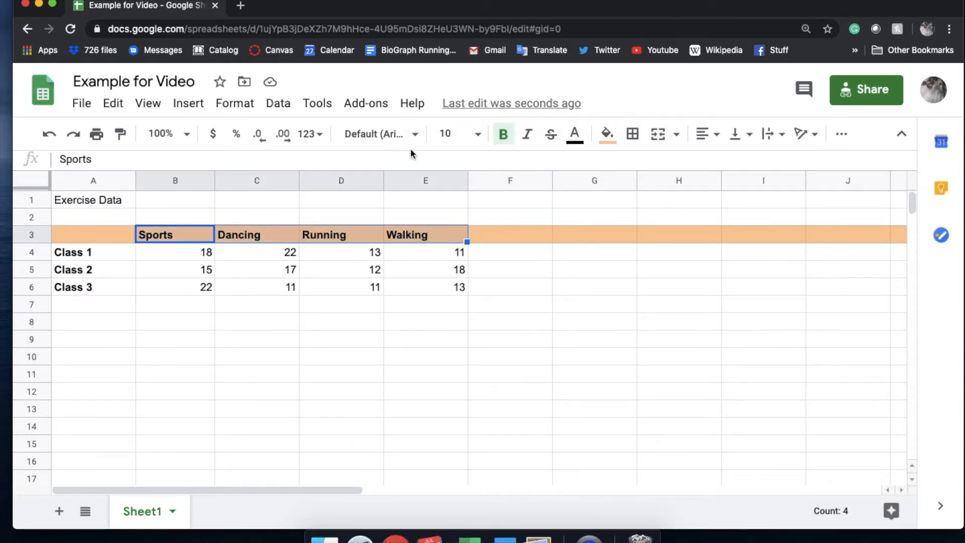
{"action": "left_click", "coordinate": [414, 135]}
{"action": "left_click", "coordinate": [416, 136]}
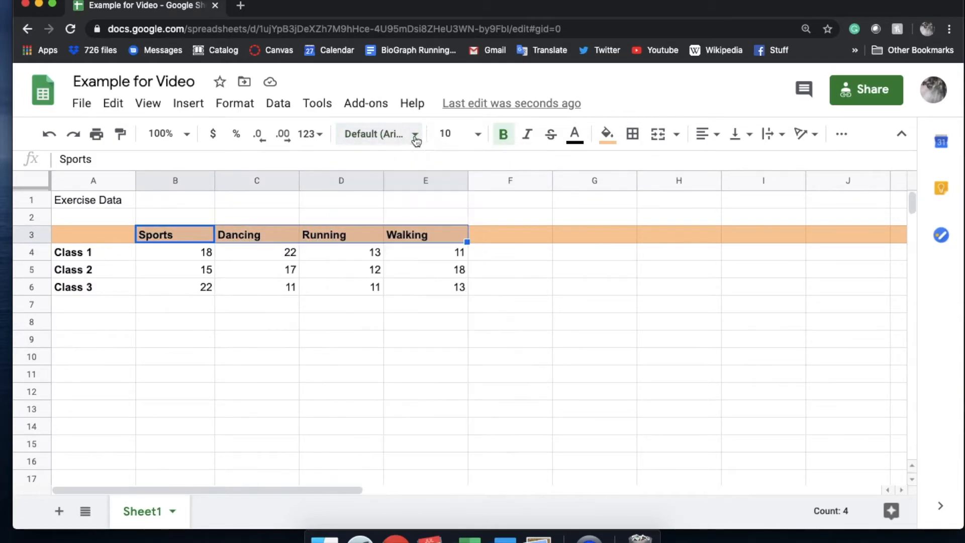
{"action": "left_click", "coordinate": [478, 136]}
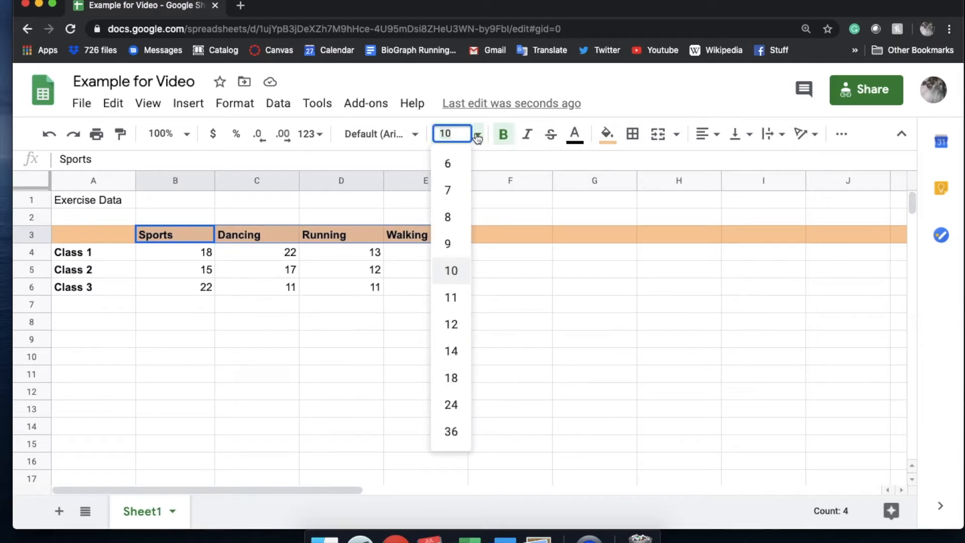
{"action": "left_click", "coordinate": [477, 136]}
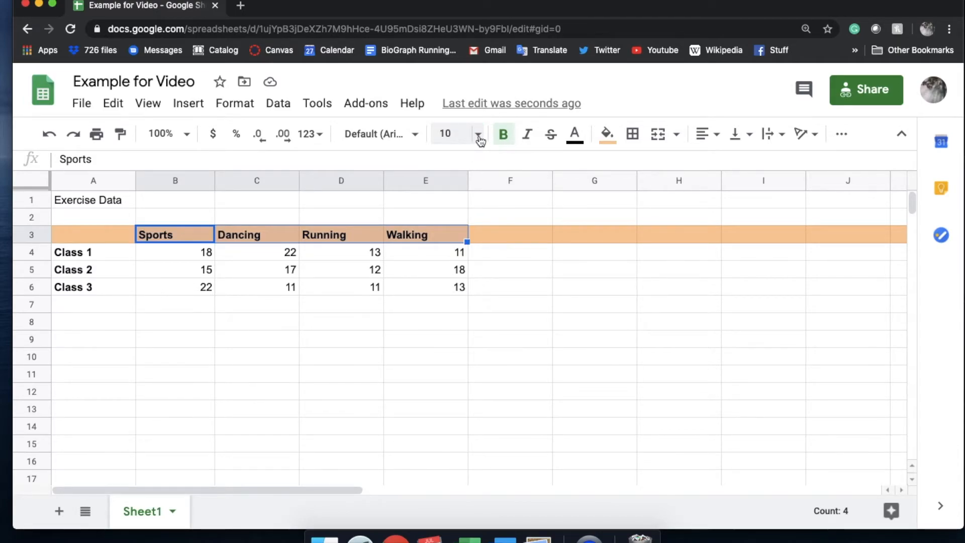
{"action": "left_click", "coordinate": [508, 259]}
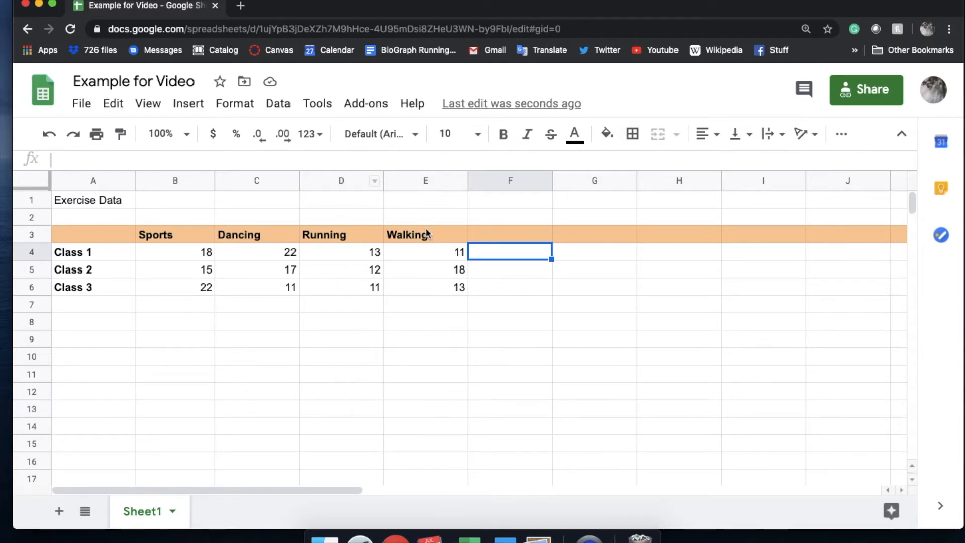
- Copy the whole Running column D and paste it into the empty column F after Walking
{"action": "left_click", "coordinate": [331, 181]}
{"action": "right_click", "coordinate": [331, 180]}
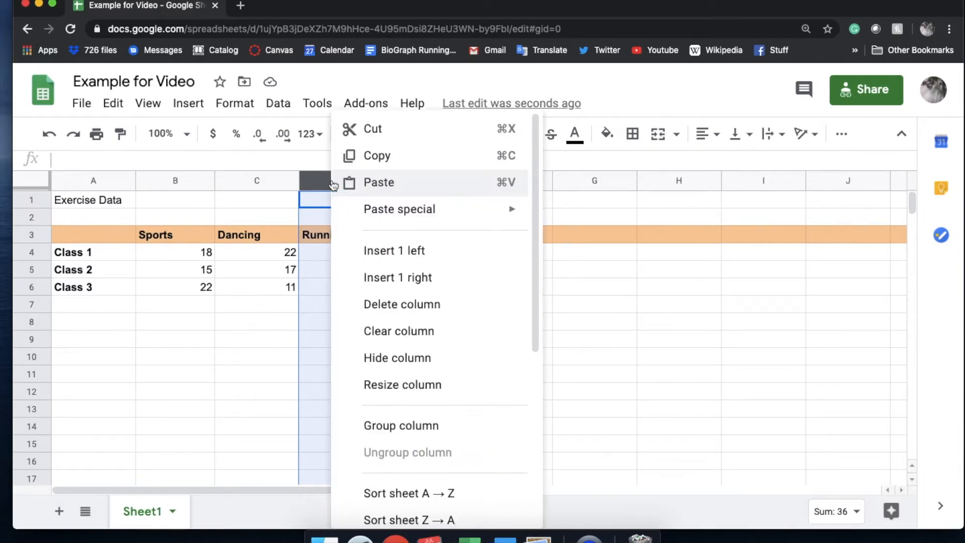
{"action": "left_click", "coordinate": [384, 154]}
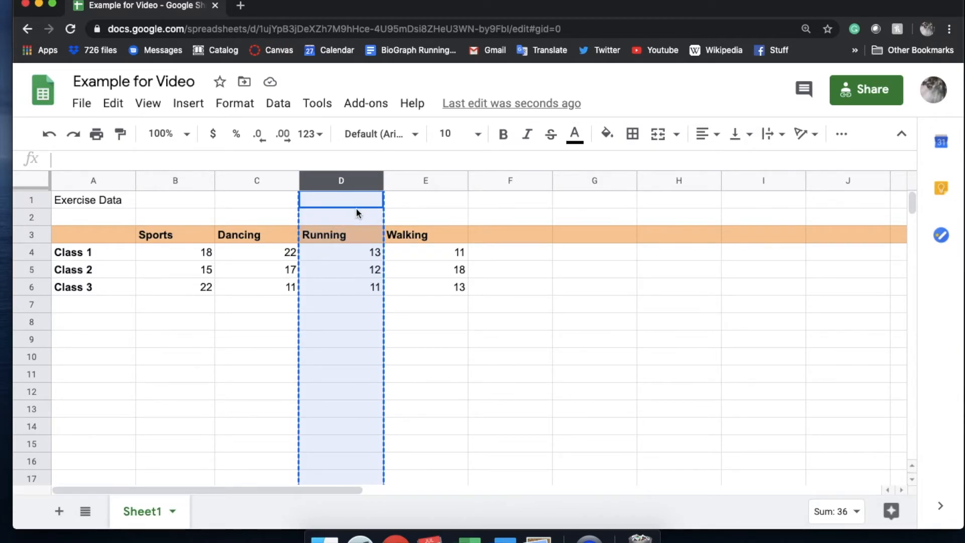
{"action": "left_click", "coordinate": [489, 181]}
{"action": "right_click", "coordinate": [488, 181]}
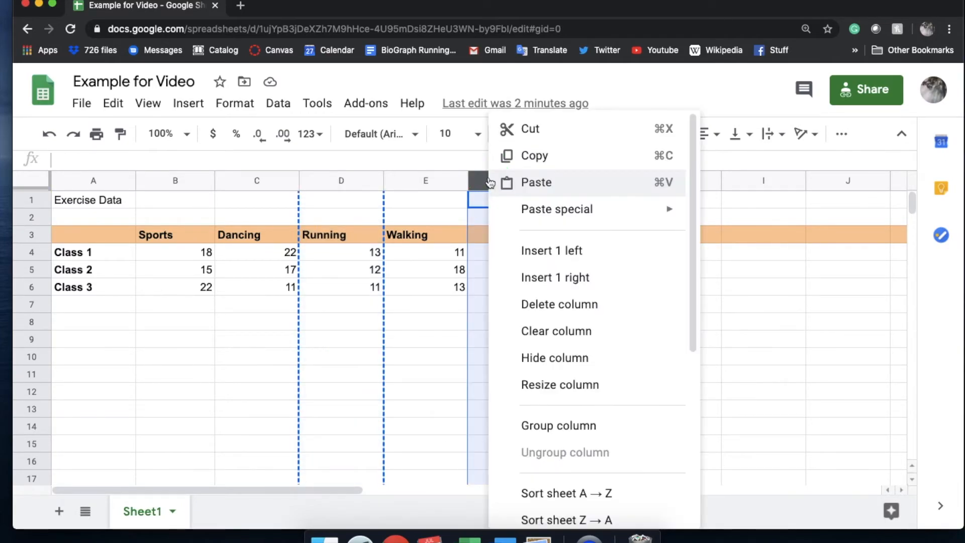
{"action": "left_click", "coordinate": [565, 187]}
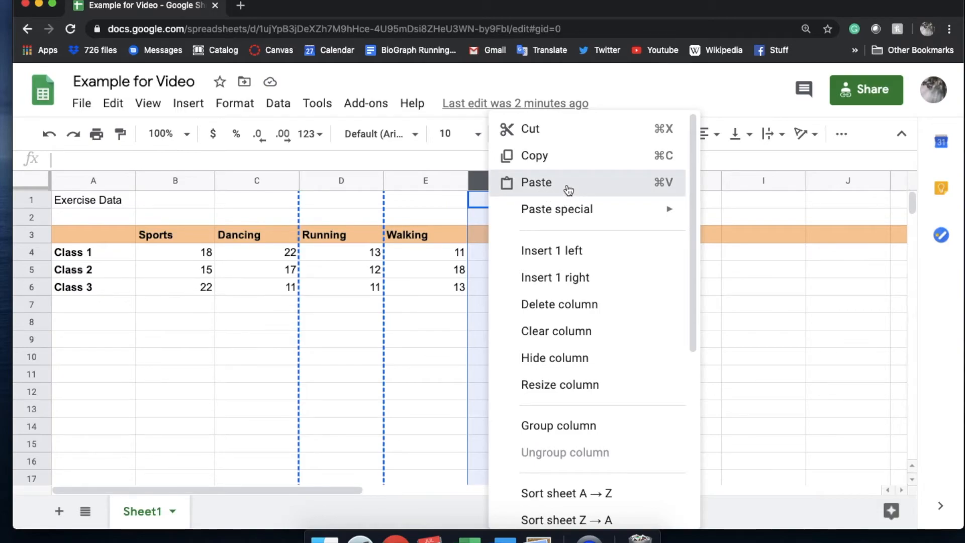
- Delete the original Running column D
{"action": "left_click", "coordinate": [341, 181]}
{"action": "right_click", "coordinate": [341, 182]}
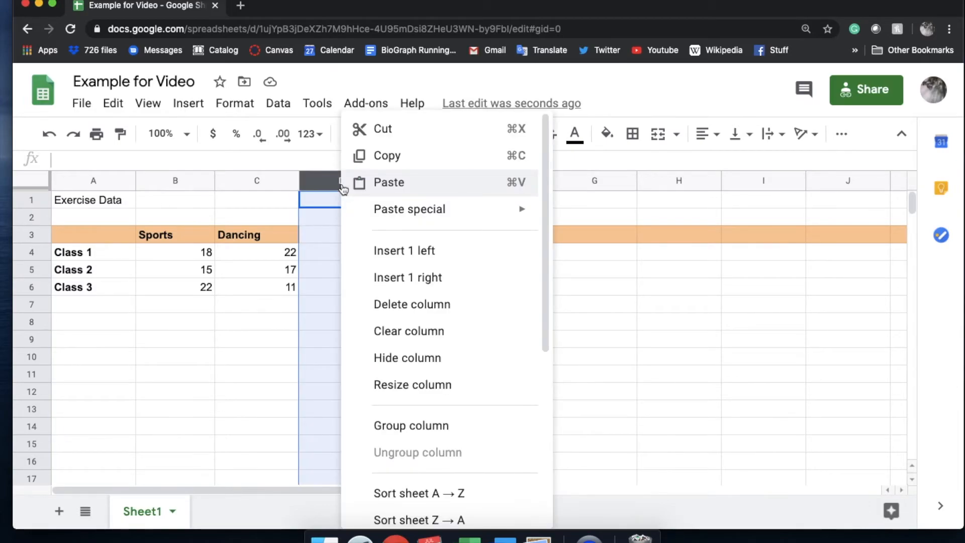
{"action": "left_click", "coordinate": [402, 304]}
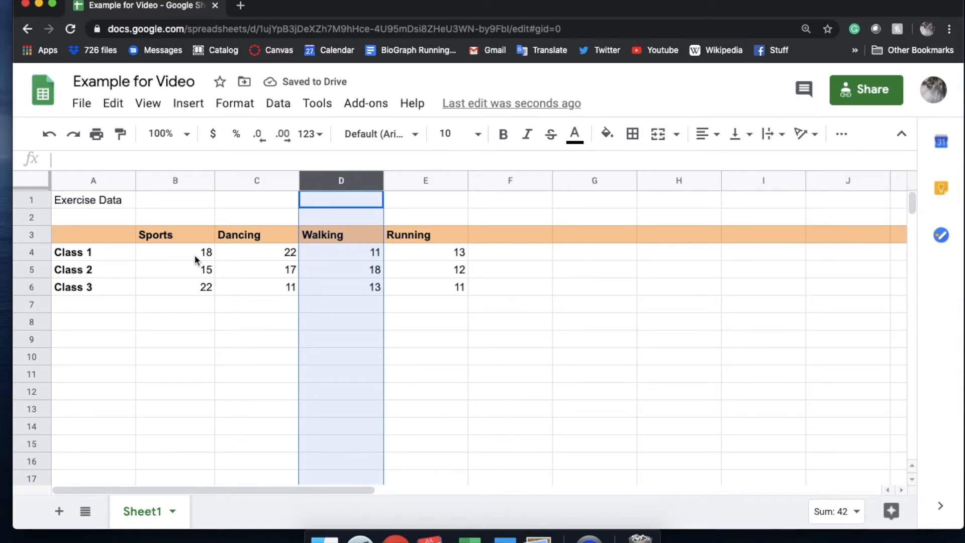
- Copy the Class 1 Sports value from B4 into B6 and undo the paste
{"action": "left_click", "coordinate": [168, 251]}
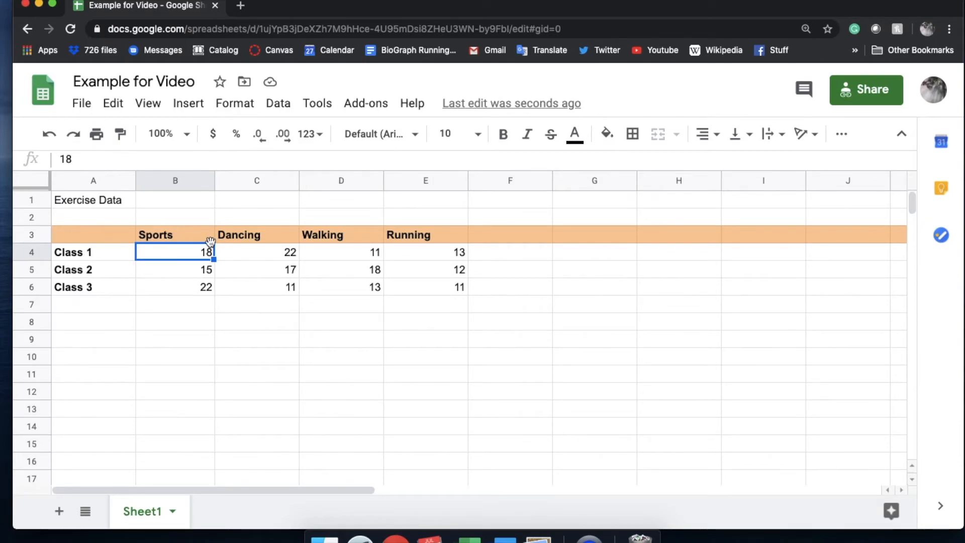
{"action": "key", "text": "ctrl+c"}
{"action": "left_click", "coordinate": [191, 284]}
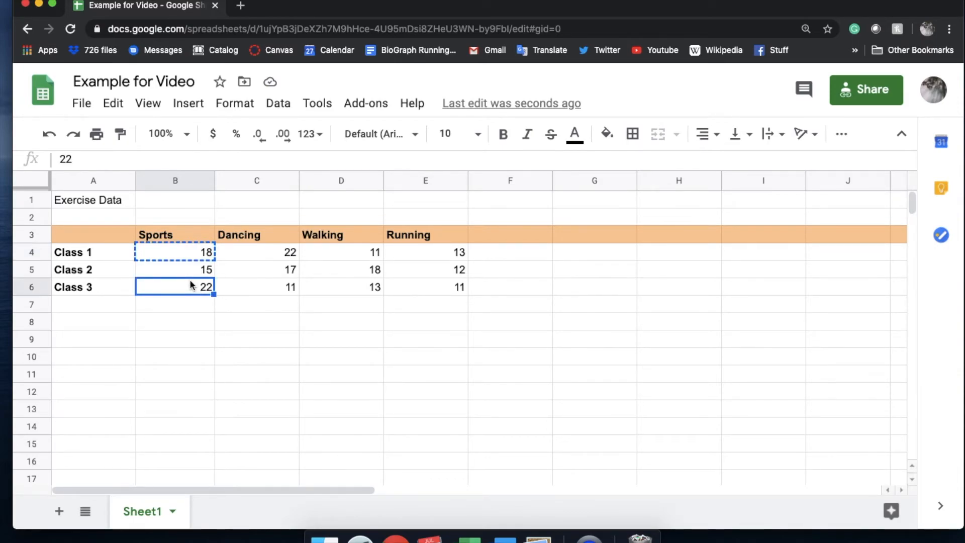
{"action": "key", "text": "super+v"}
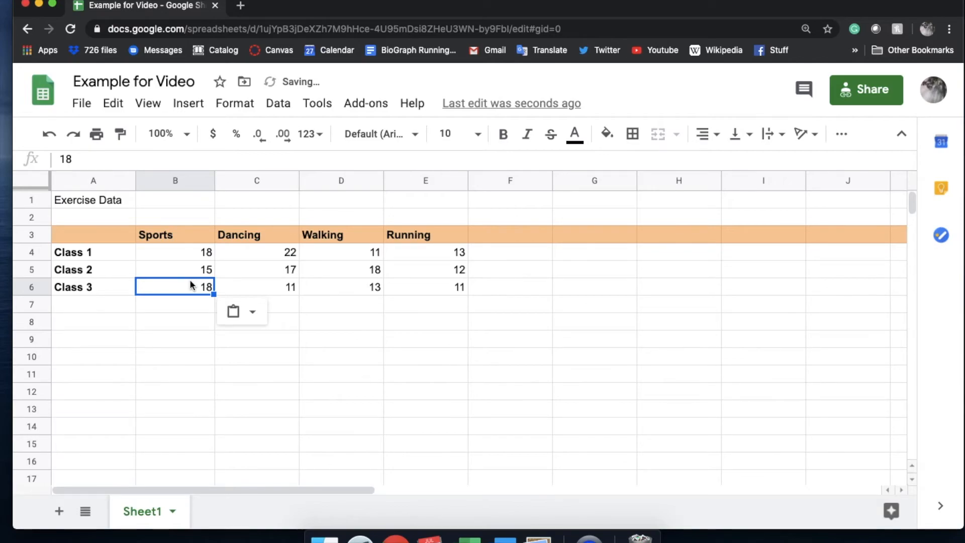
{"action": "key", "text": "super+z"}
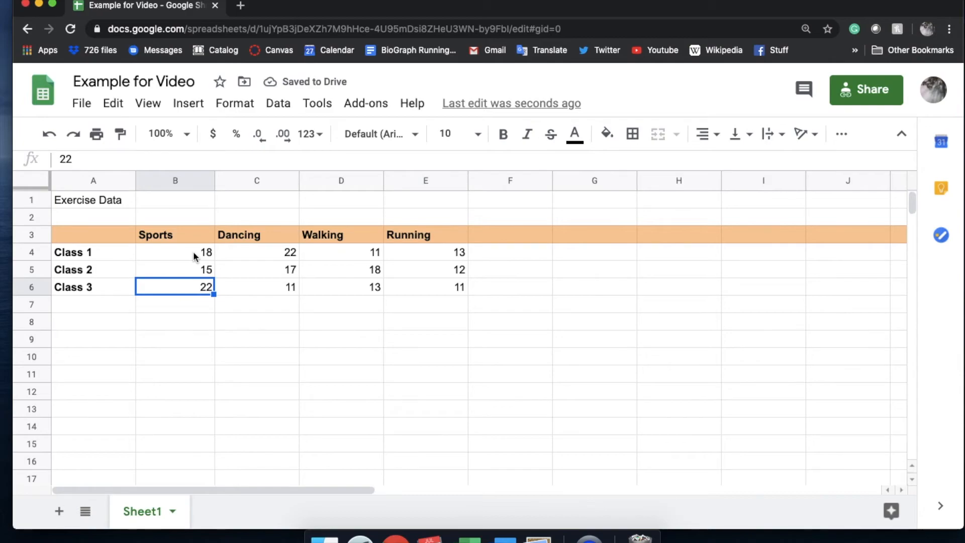
- Copy the Sports values in B4:B6 over the Running values in E4:E6 and undo the paste
{"action": "left_click_drag", "start_coordinate": [193, 251], "coordinate": [203, 287]}
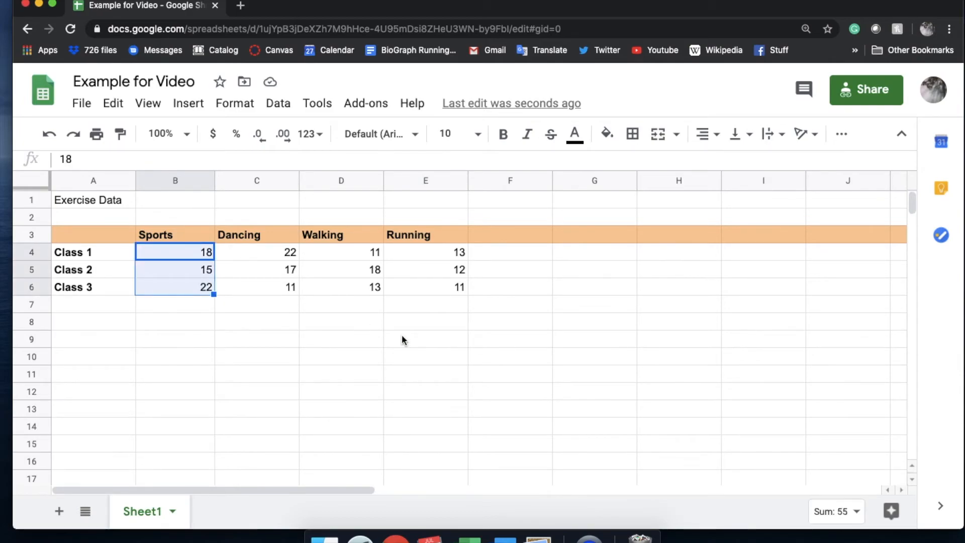
{"action": "key", "text": "super+c"}
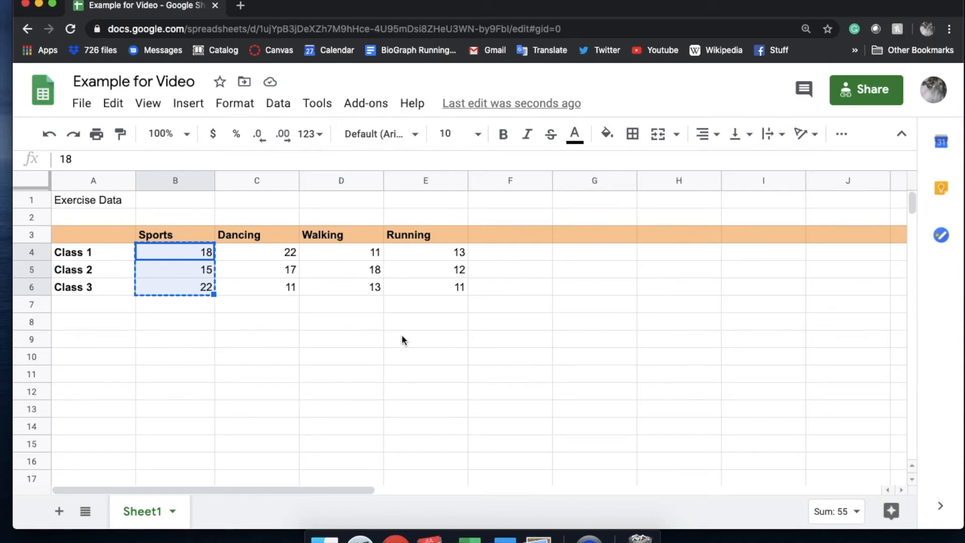
{"action": "left_click", "coordinate": [444, 256]}
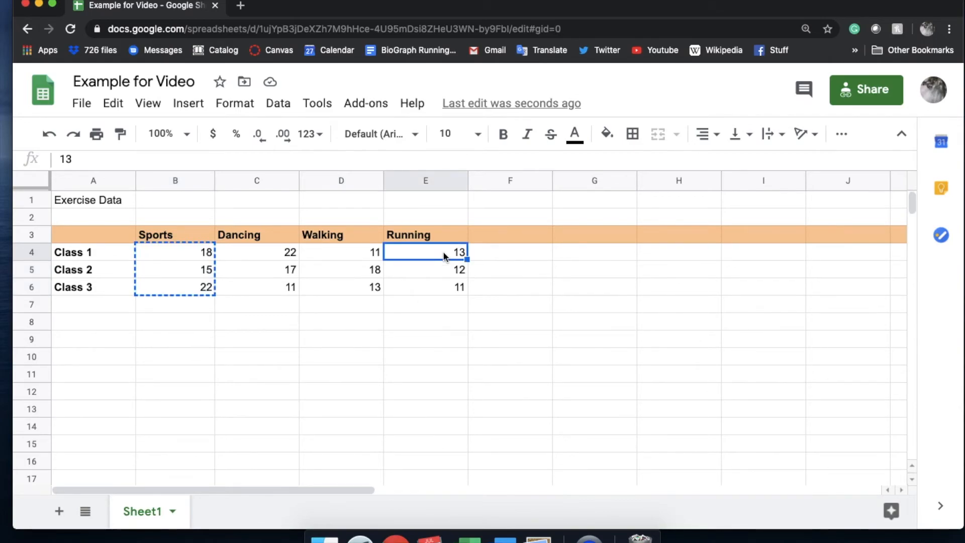
{"action": "key", "text": "super+v"}
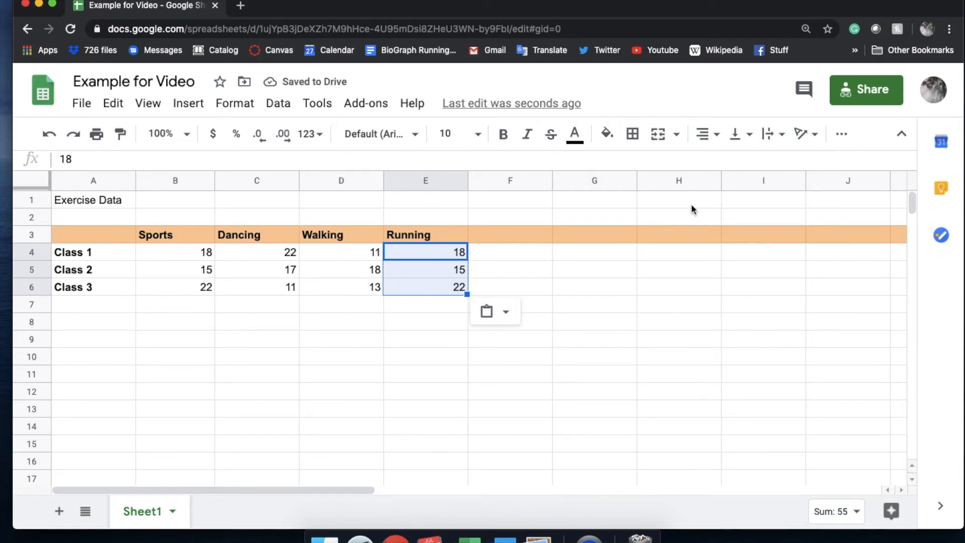
{"action": "key", "text": "super+z"}
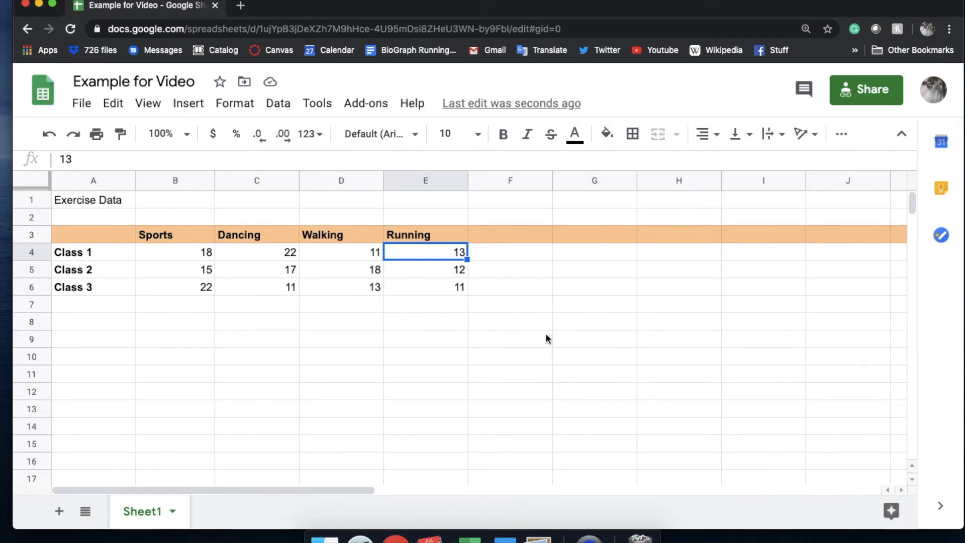
- Rename the sheet Sheet1 as Exercise Data
{"action": "double_click", "coordinate": [140, 510]}
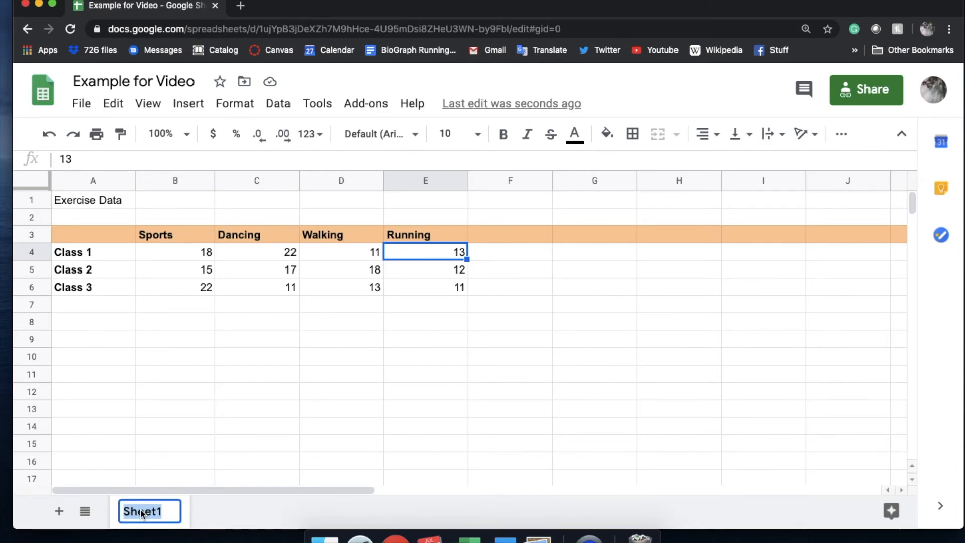
{"action": "type", "text": "Exercise Data"}
{"action": "left_click", "coordinate": [282, 463]}
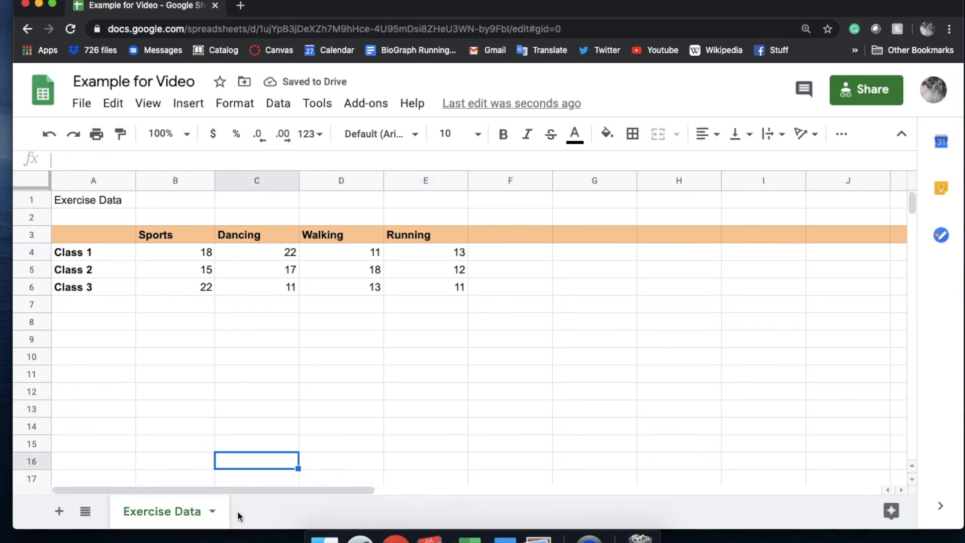
- Add a second sheet, switch between the two sheets and return to Exercise Data
{"action": "left_click", "coordinate": [59, 511]}
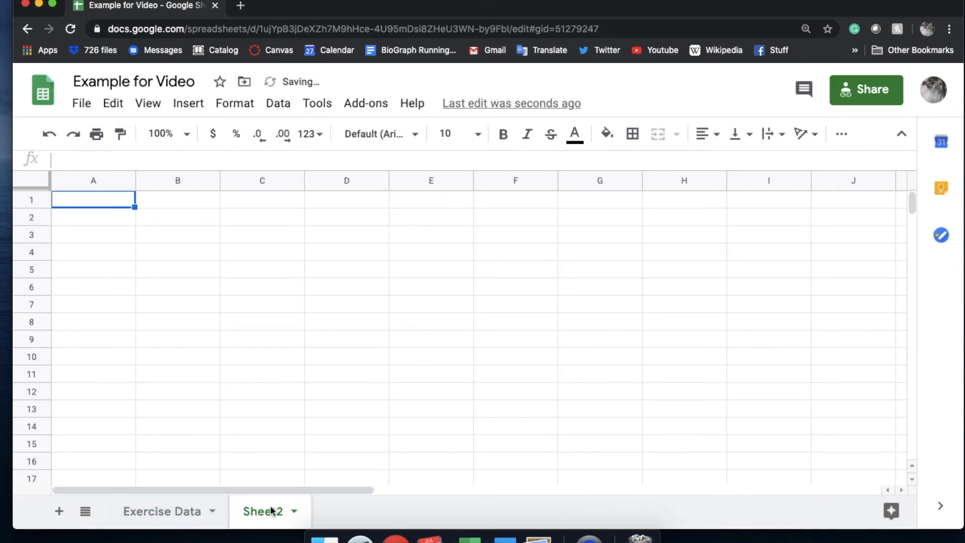
{"action": "left_click", "coordinate": [191, 510]}
{"action": "left_click", "coordinate": [259, 511]}
{"action": "left_click", "coordinate": [173, 509]}
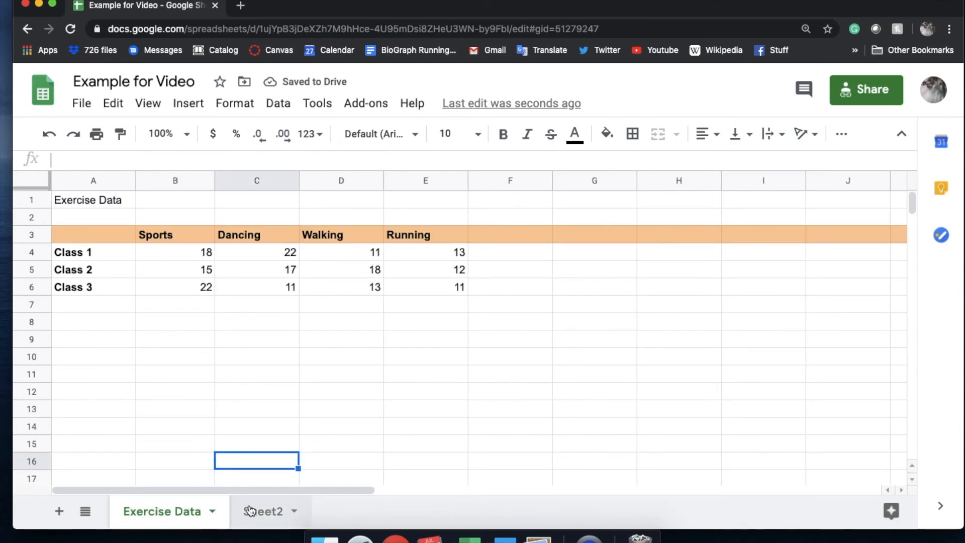
- Rename the sheet Sheet2 as Attendance
{"action": "left_click", "coordinate": [249, 510]}
{"action": "left_click", "coordinate": [176, 510]}
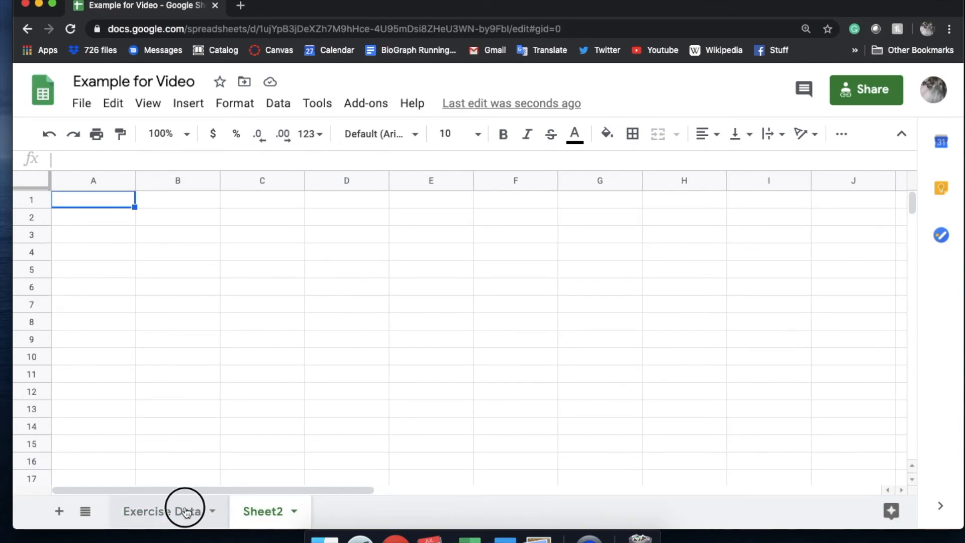
{"action": "left_click", "coordinate": [257, 511]}
{"action": "double_click", "coordinate": [257, 510]}
{"action": "type", "text": "A"}
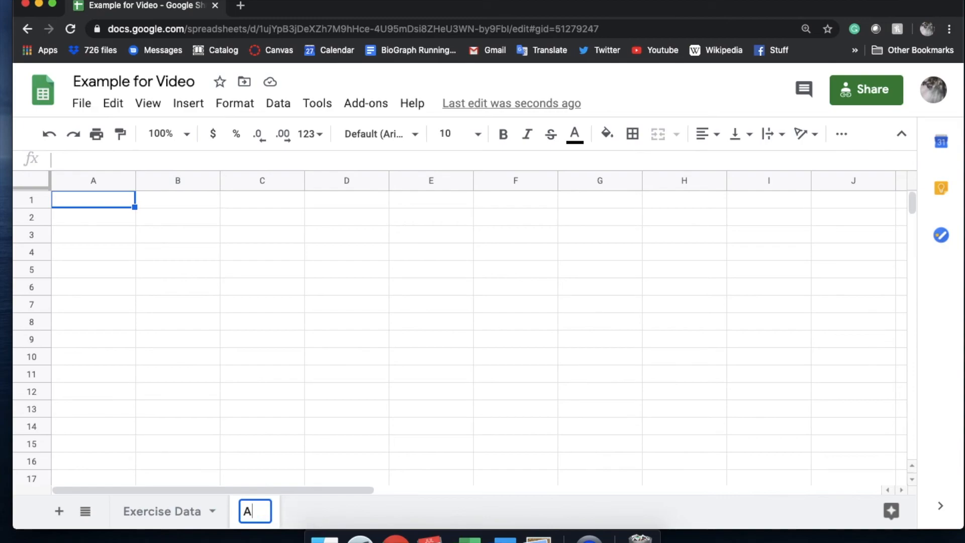
{"action": "type", "text": "ttendance"}
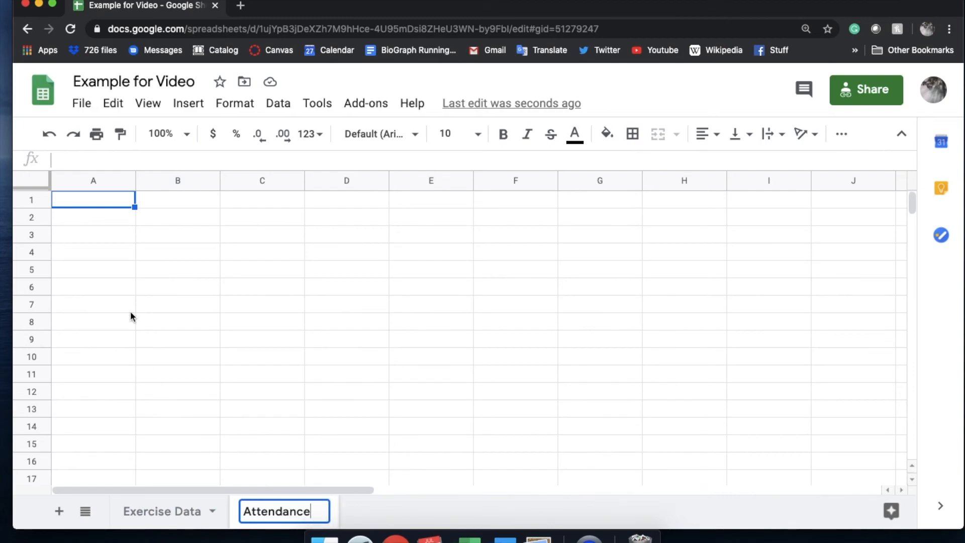
{"action": "key", "text": "Return"}
{"action": "left_click", "coordinate": [90, 233]}
{"action": "left_click", "coordinate": [90, 251]}
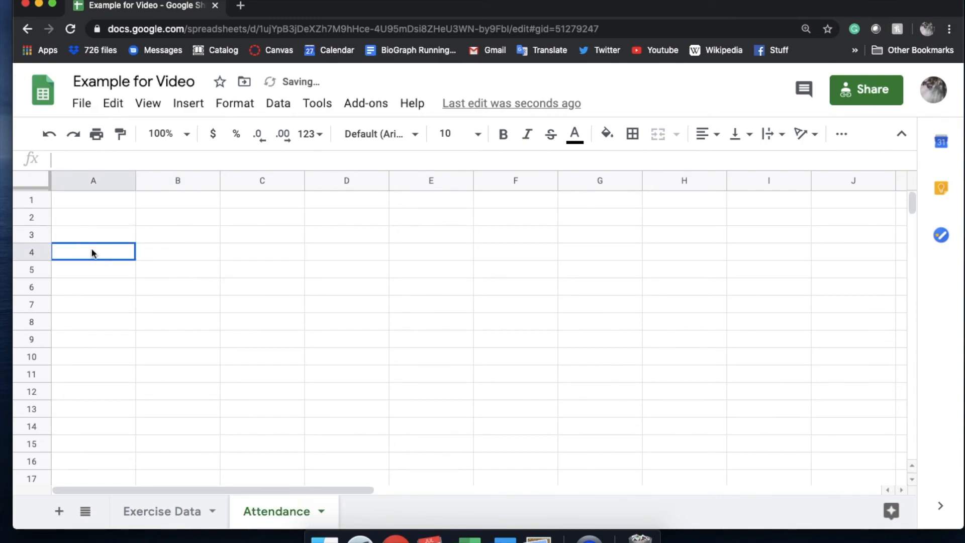
{"action": "left_click", "coordinate": [90, 271]}
{"action": "left_click", "coordinate": [91, 285]}
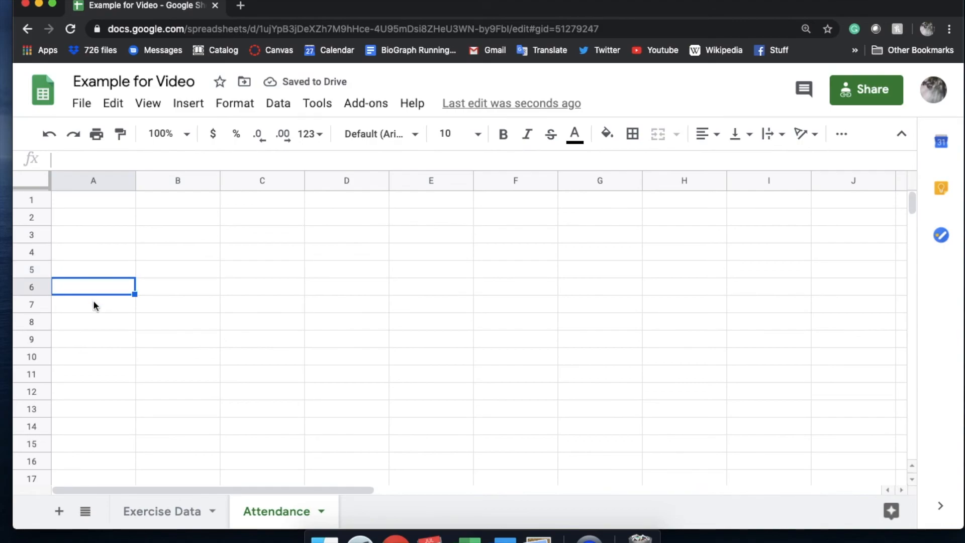
{"action": "left_click", "coordinate": [93, 301]}
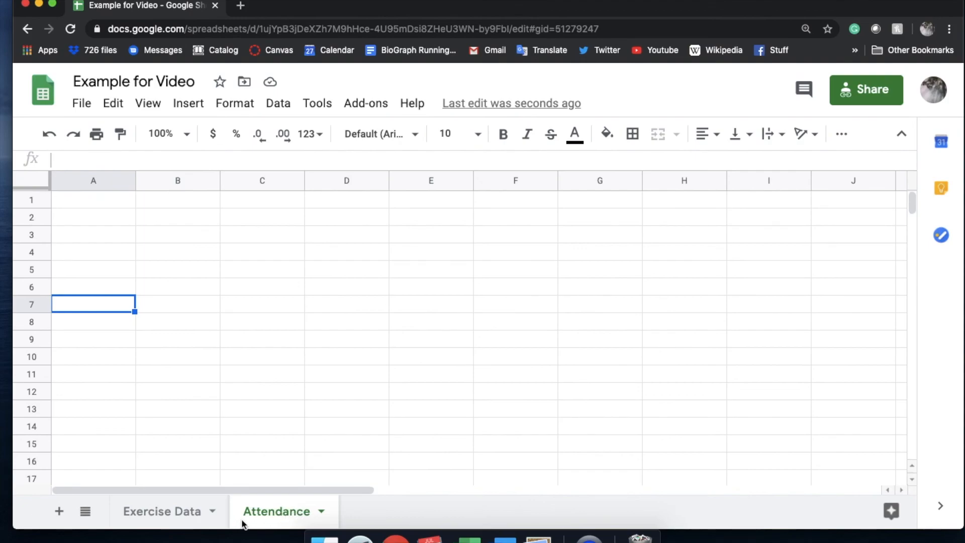
- Return to the Sheets home page from Exercise Data, reopen Example for Video, and view its Attendance and Exercise Data sheets
{"action": "left_click", "coordinate": [190, 510]}
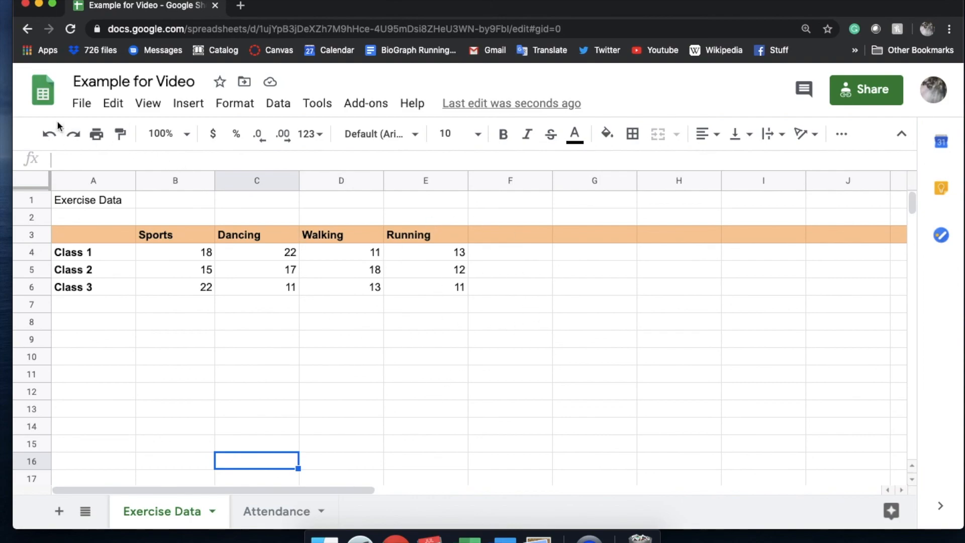
{"action": "left_click", "coordinate": [44, 104]}
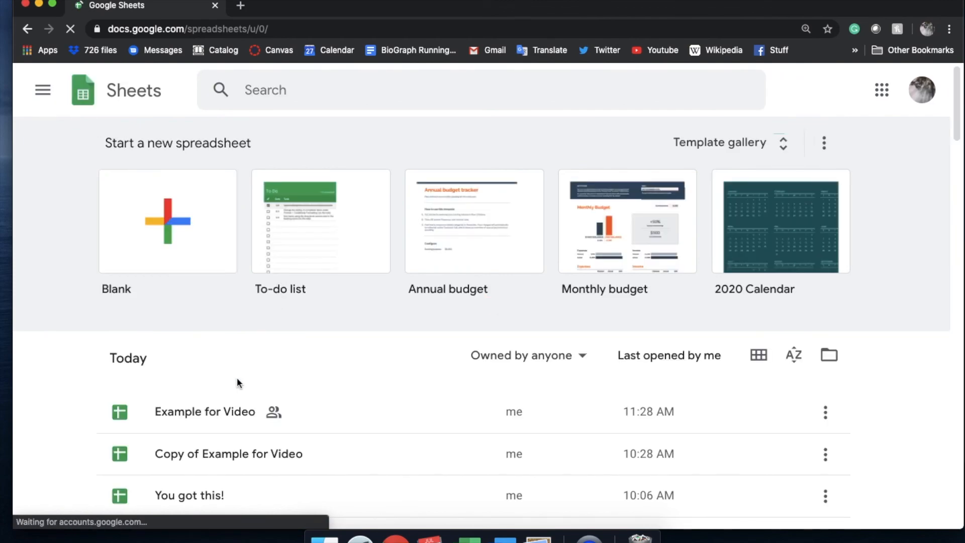
{"action": "left_click", "coordinate": [210, 410]}
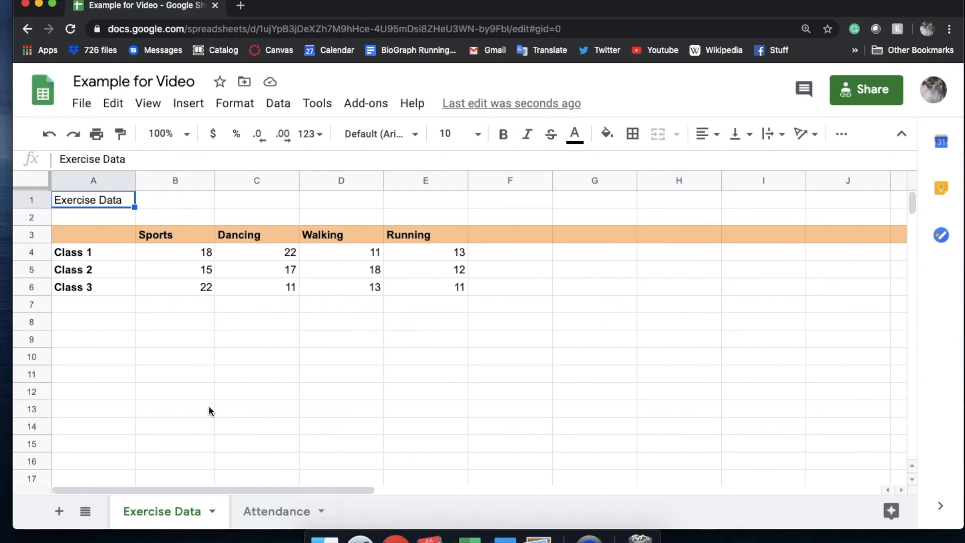
{"action": "left_click", "coordinate": [275, 510]}
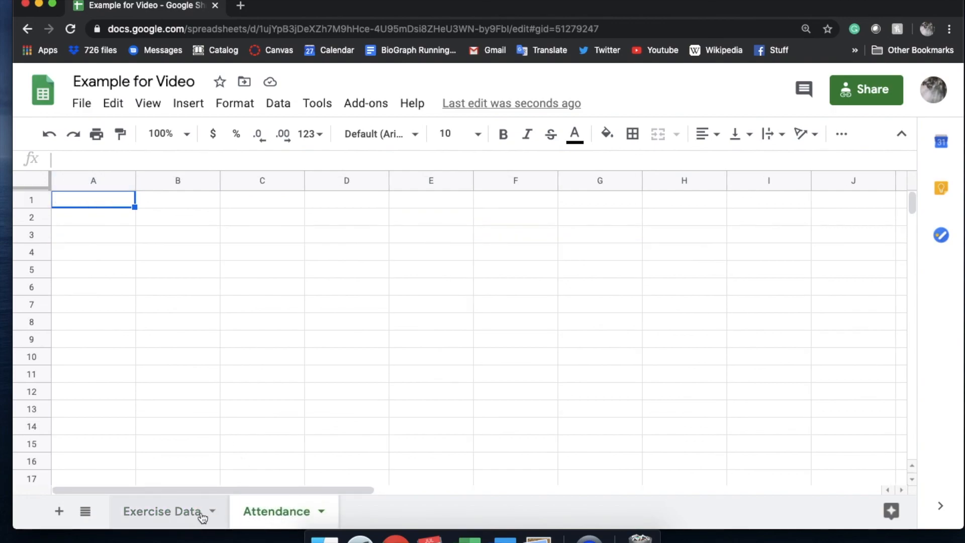
{"action": "left_click", "coordinate": [181, 510]}
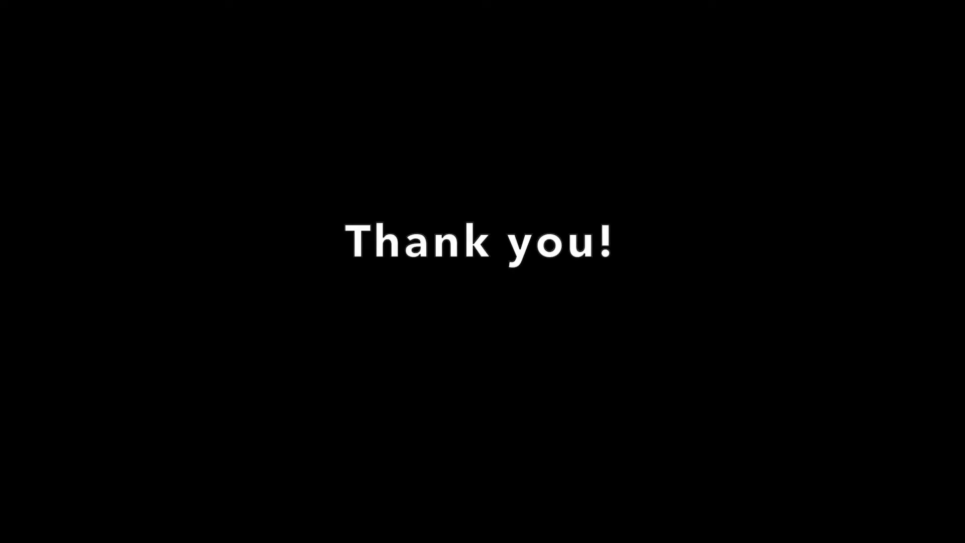